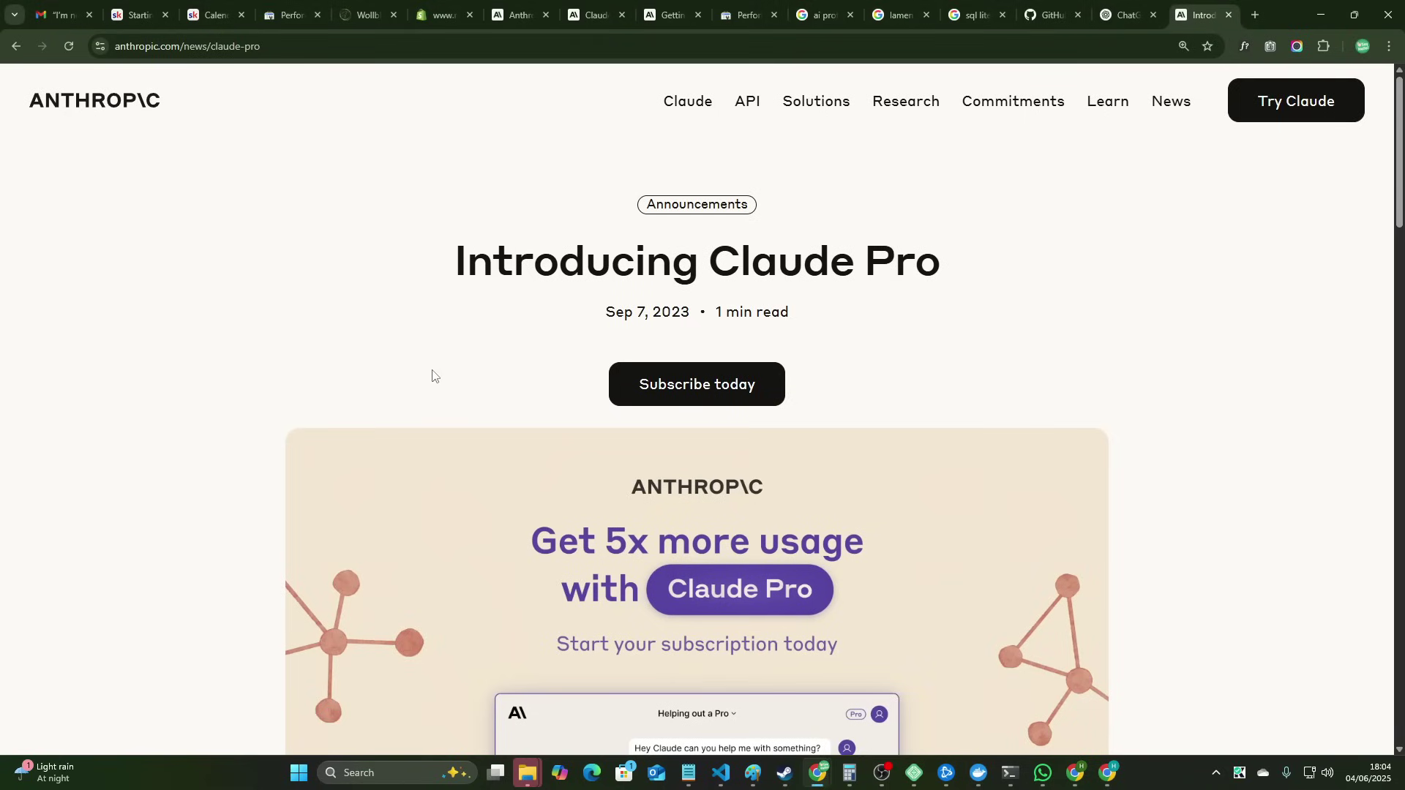
- Open anthropic.com/pricing in a new tab from the Introducing Claude Pro article
left_click_drag(452, 259, 938, 264)
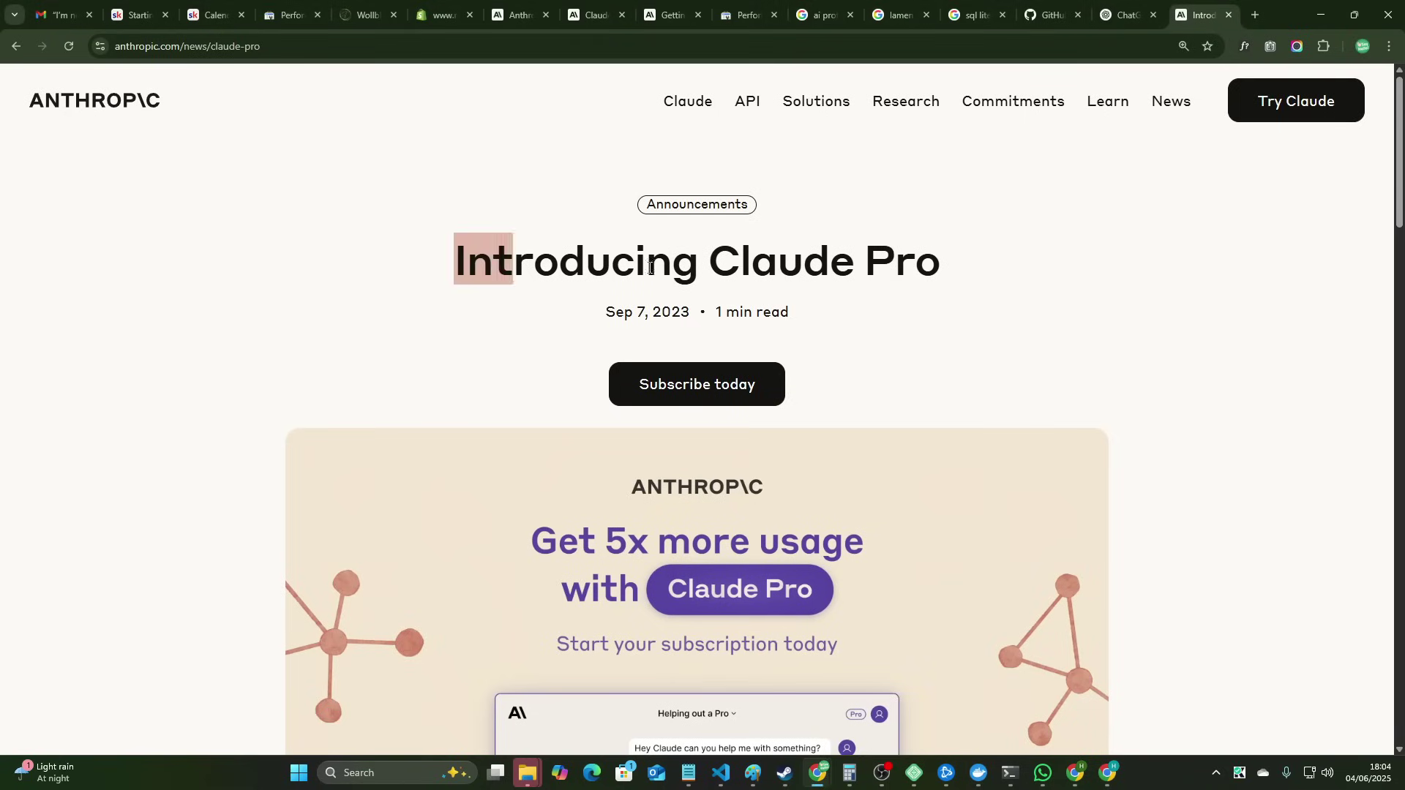
left_click(982, 220)
left_click(687, 100)
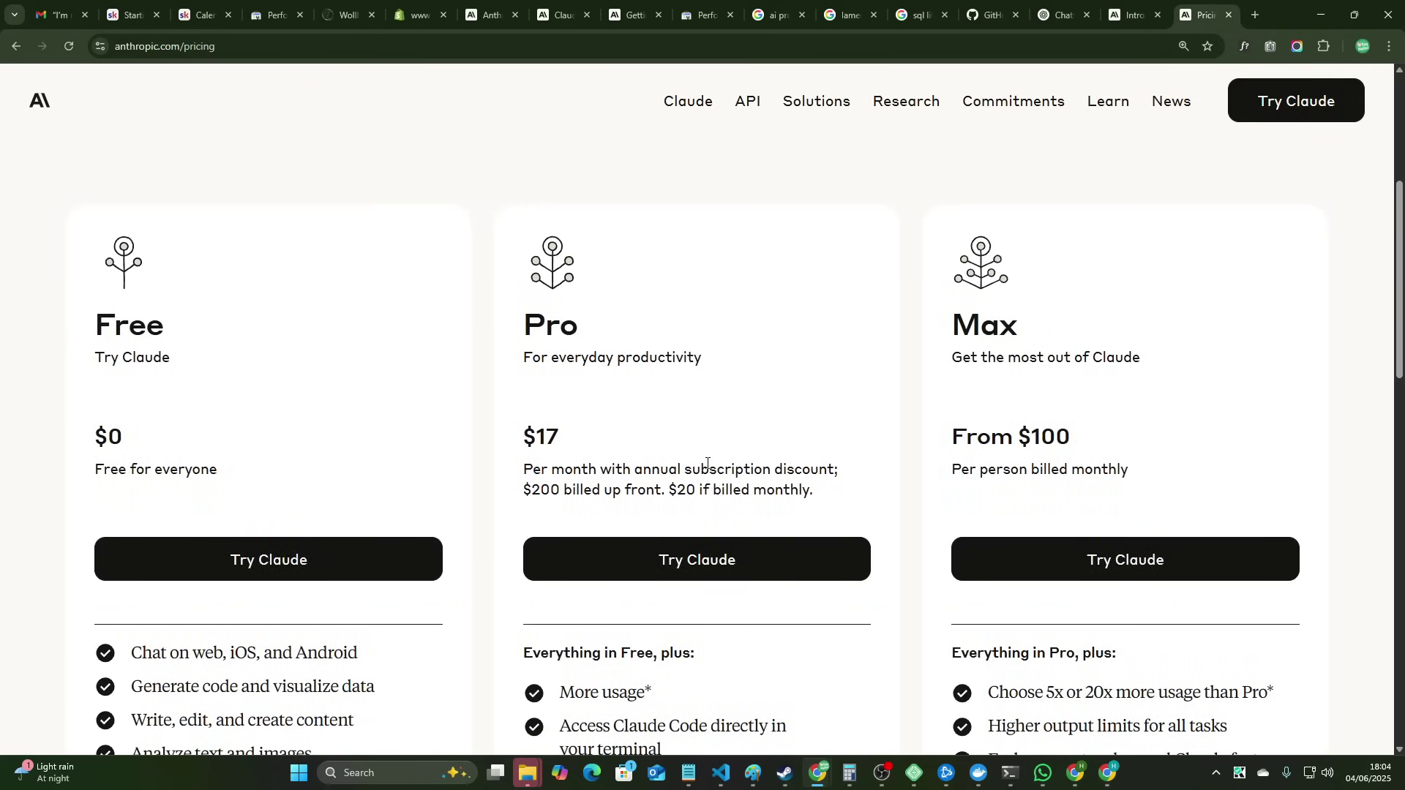
scroll(707, 461, "up", 2)
scroll(768, 451, "up", 1)
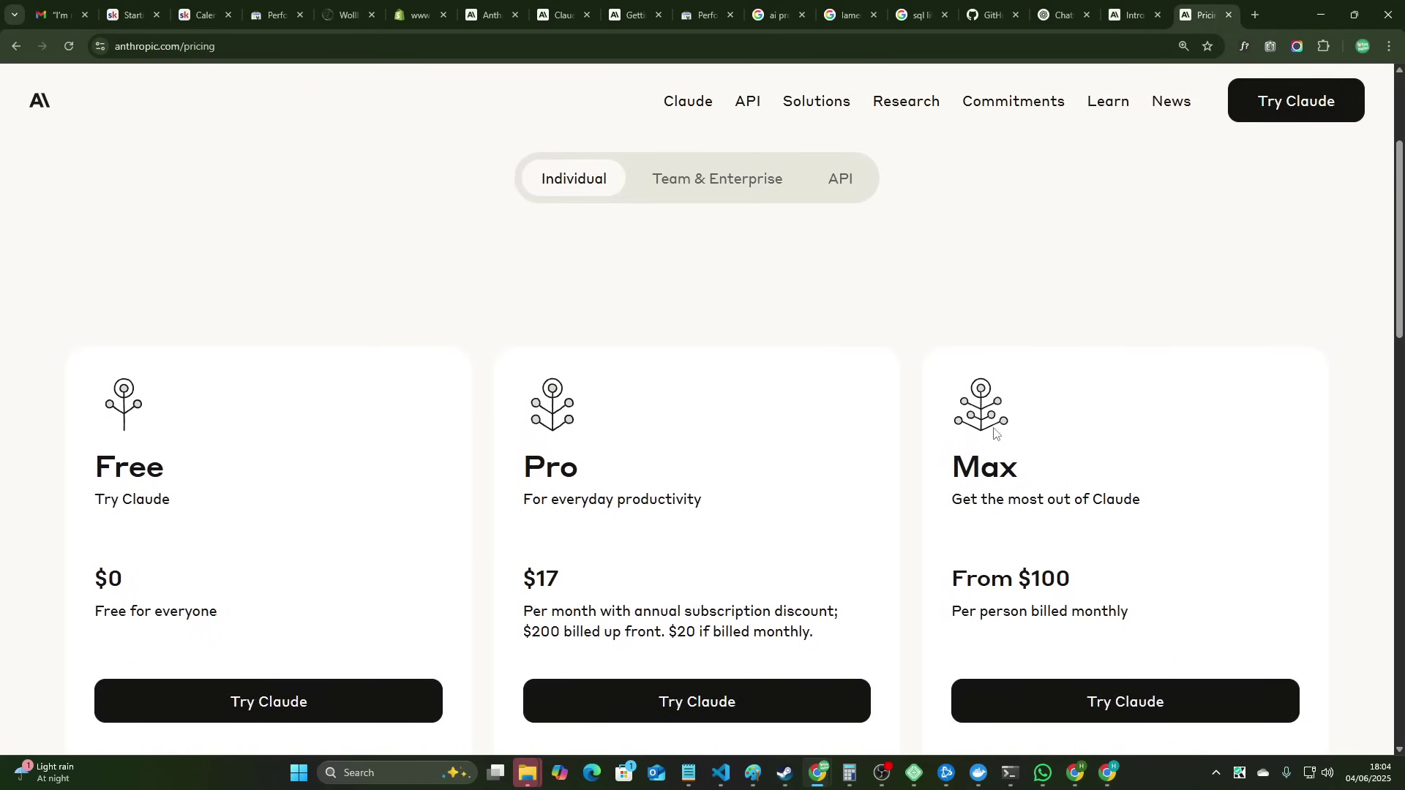
scroll(996, 433, "down", 2)
scroll(995, 432, "down", 2)
scroll(1009, 461, "down", 2)
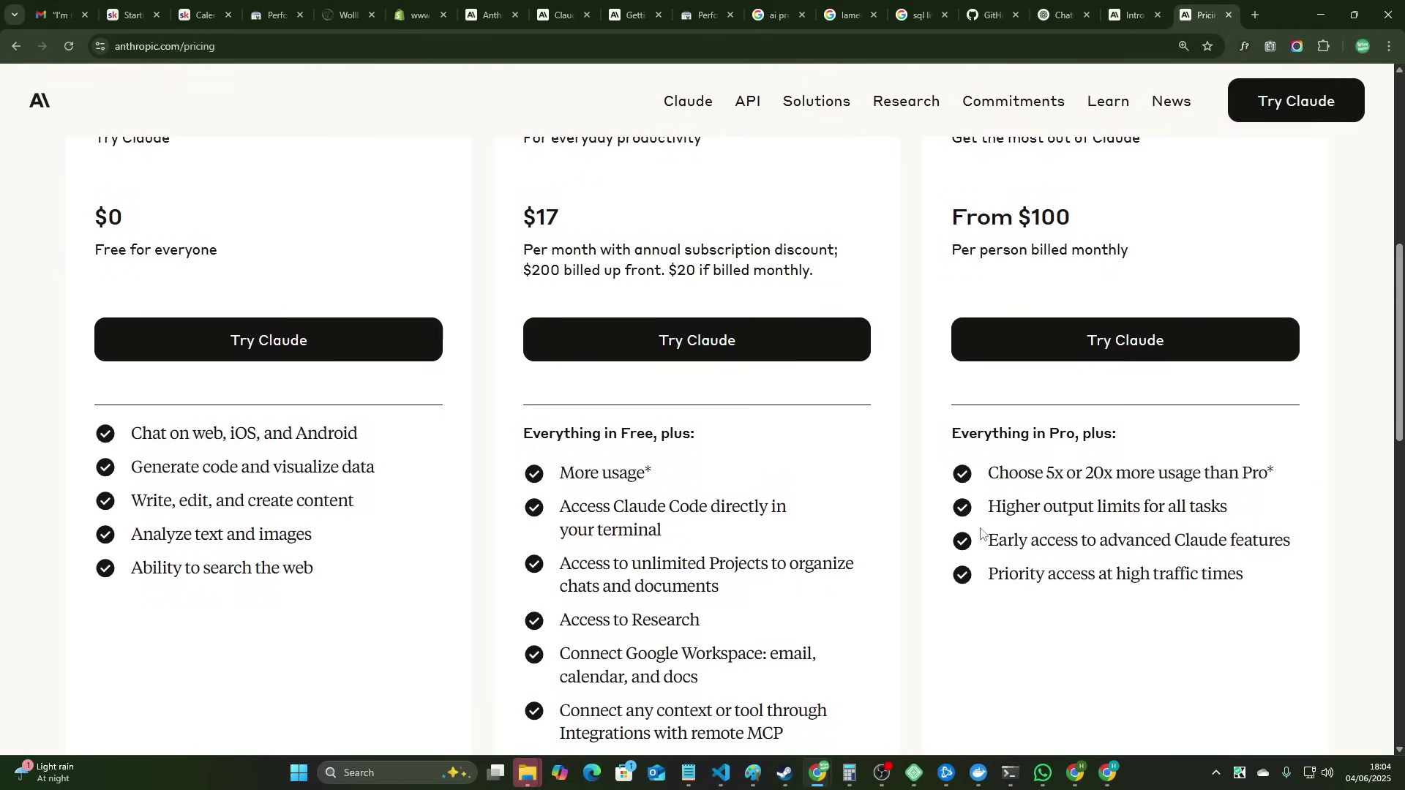
scroll(982, 534, "up", 2)
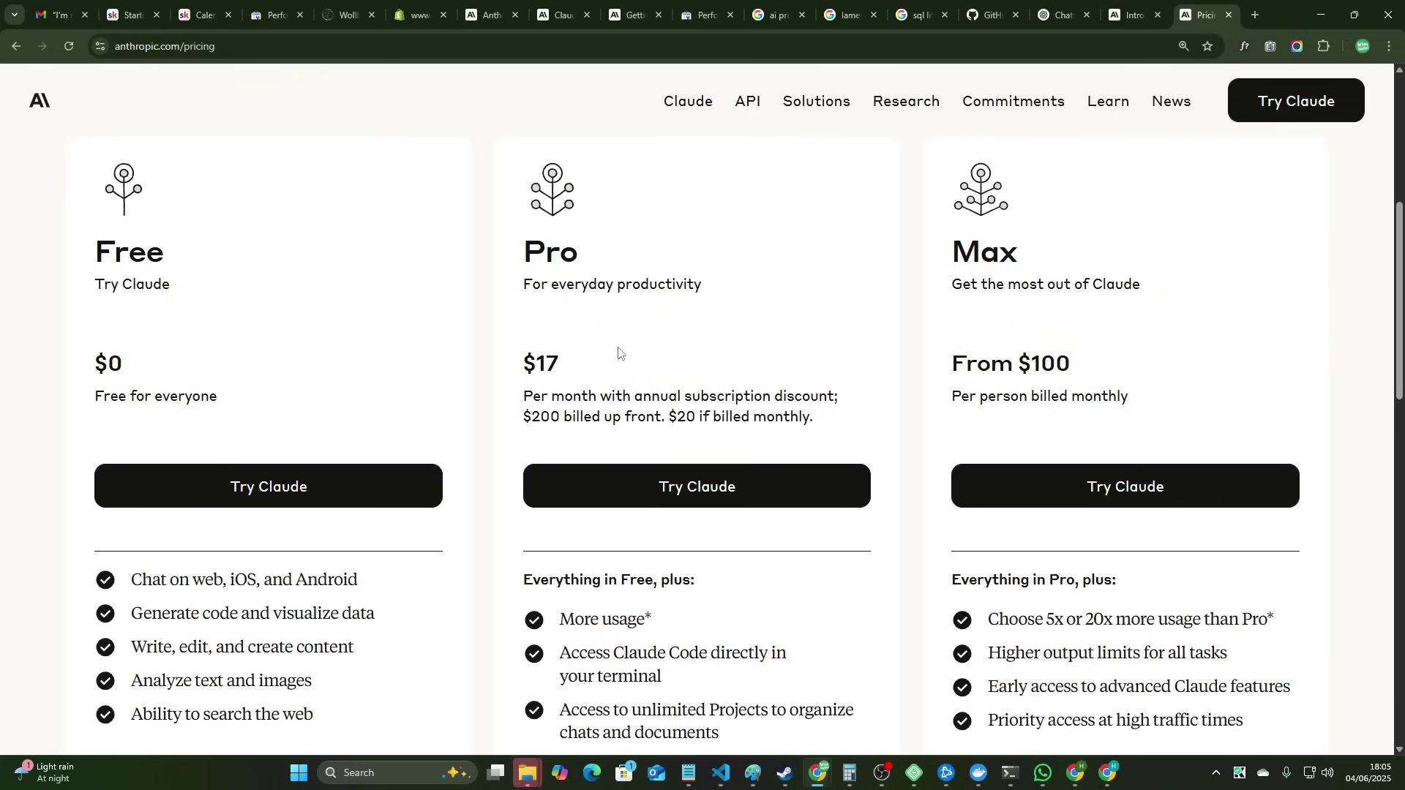
left_click_drag(558, 653, 675, 676)
left_click_drag(562, 362, 521, 363)
left_click(587, 368)
scroll(606, 494, "down", 1)
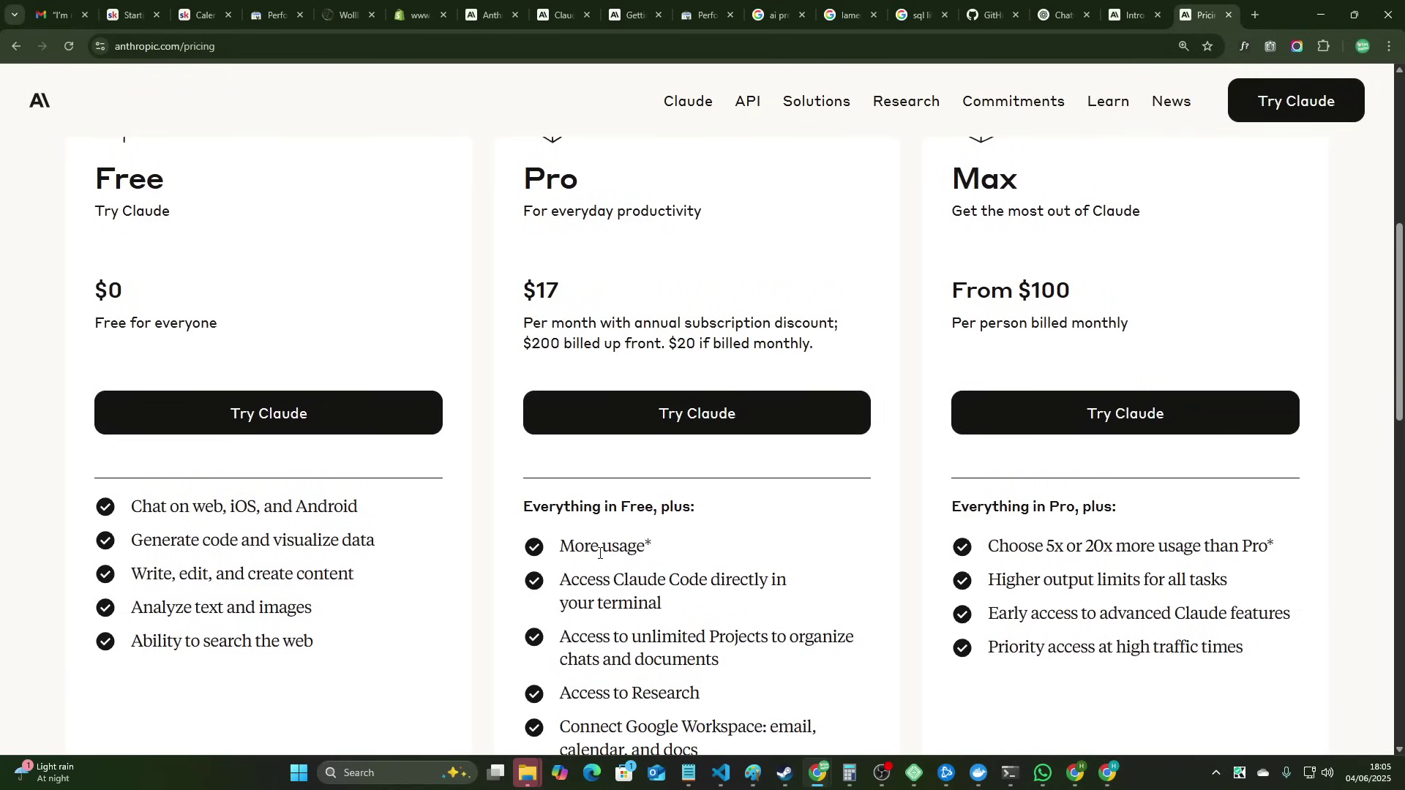
mouse_move(600, 546)
left_mouse_down()
mouse_move(650, 545)
mouse_move(571, 581)
left_mouse_up()
left_click(670, 554)
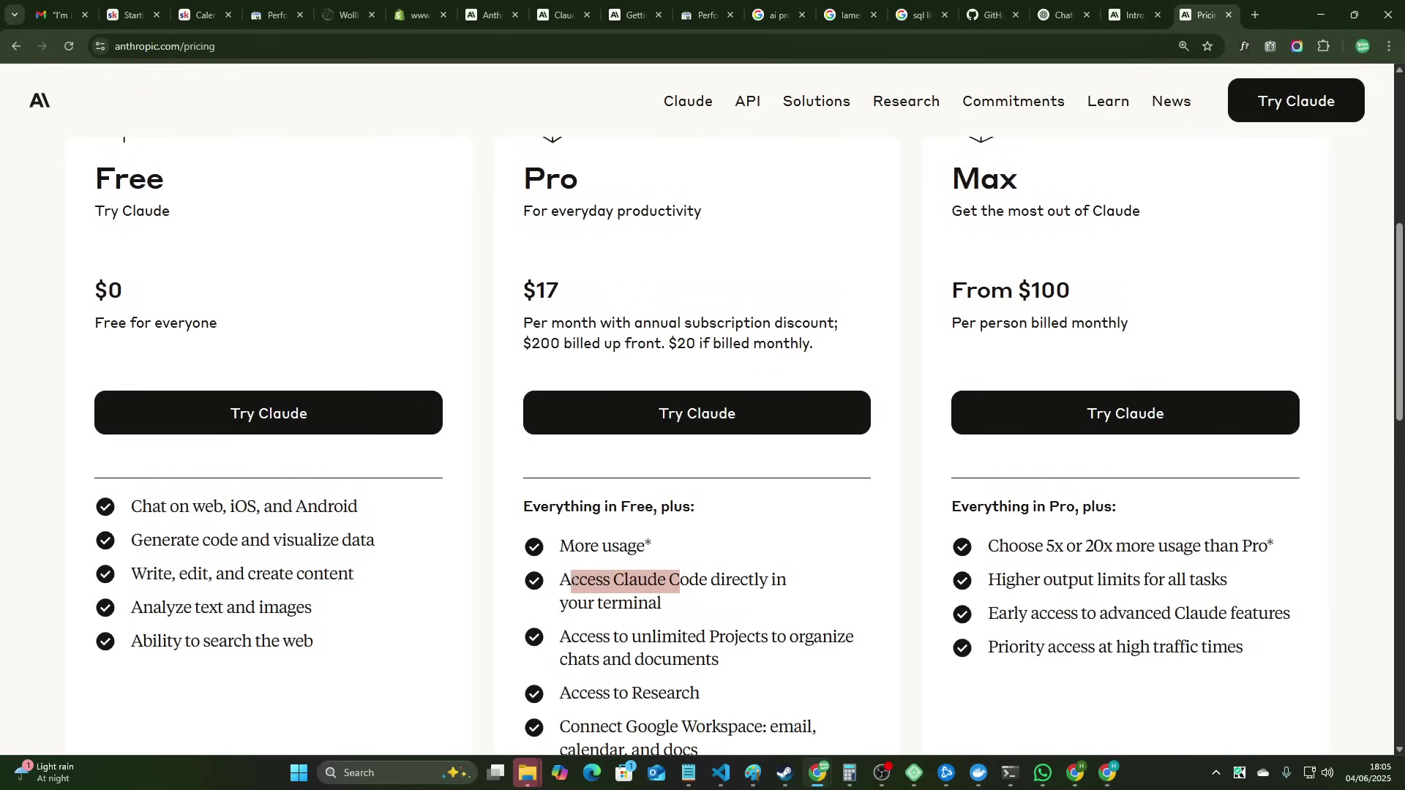
left_click(562, 583)
left_click_drag(671, 617, 561, 579)
left_click(672, 617)
left_click_drag(674, 615, 554, 594)
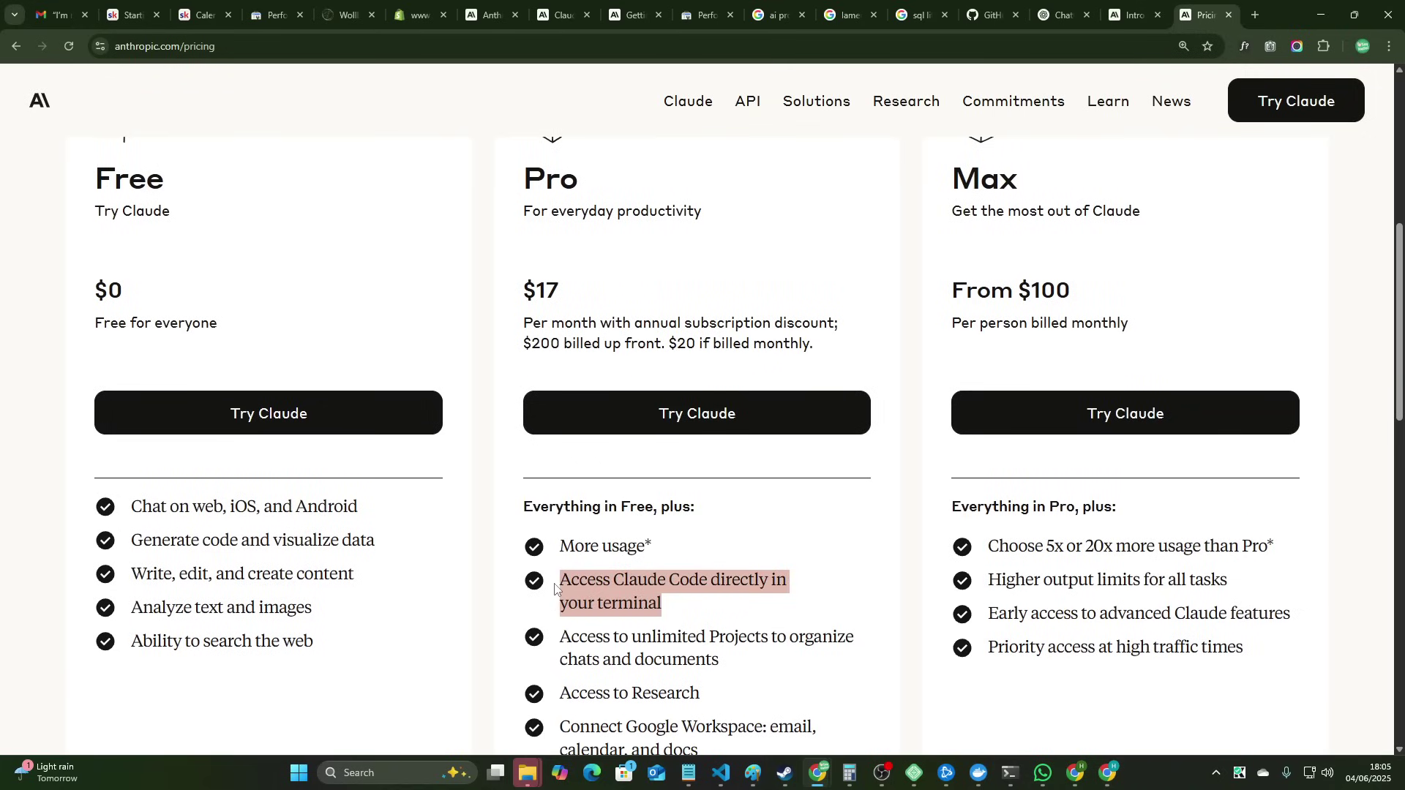
left_click_drag(581, 295, 521, 289)
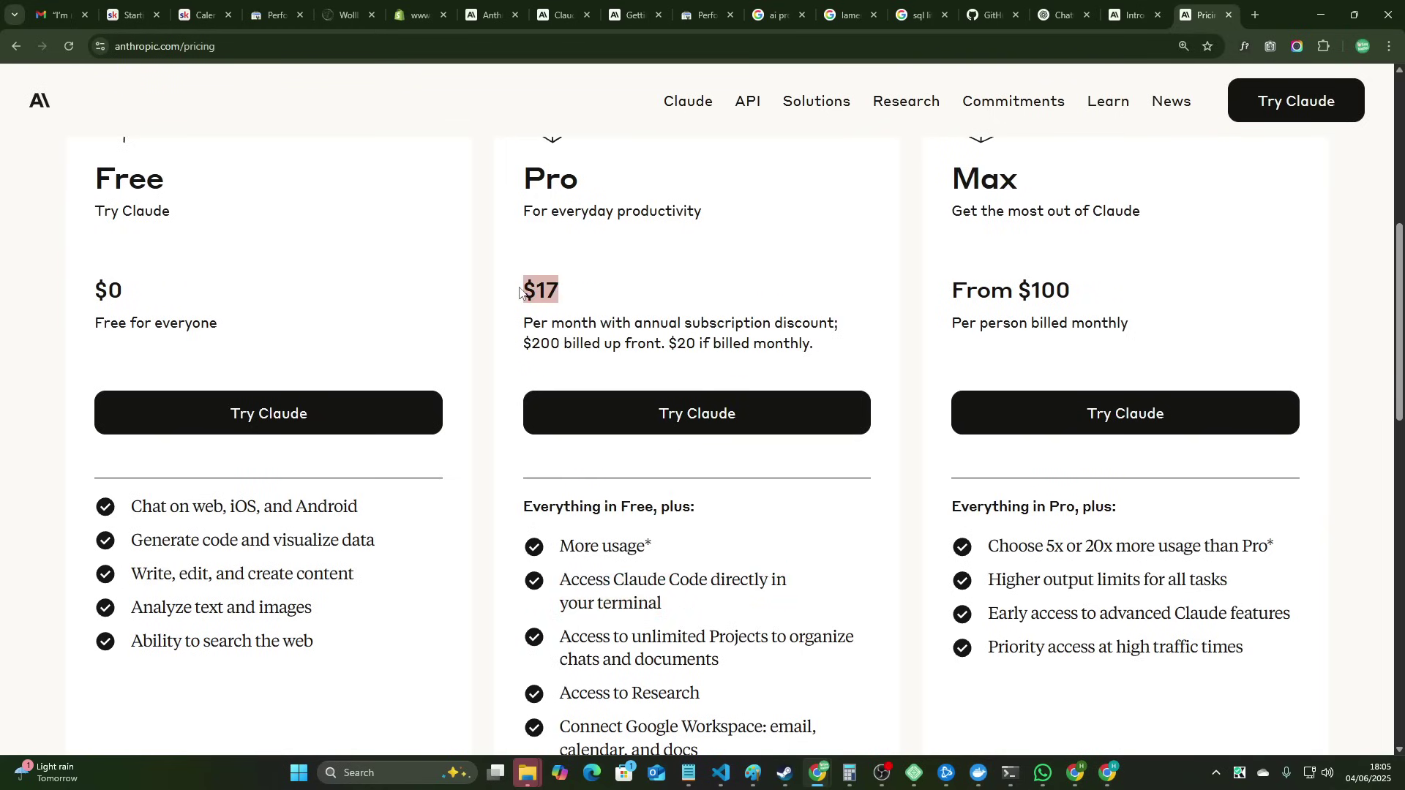
left_click(521, 289)
left_click_drag(938, 289, 1076, 290)
left_click(1160, 292)
scroll(761, 614, "up", 1)
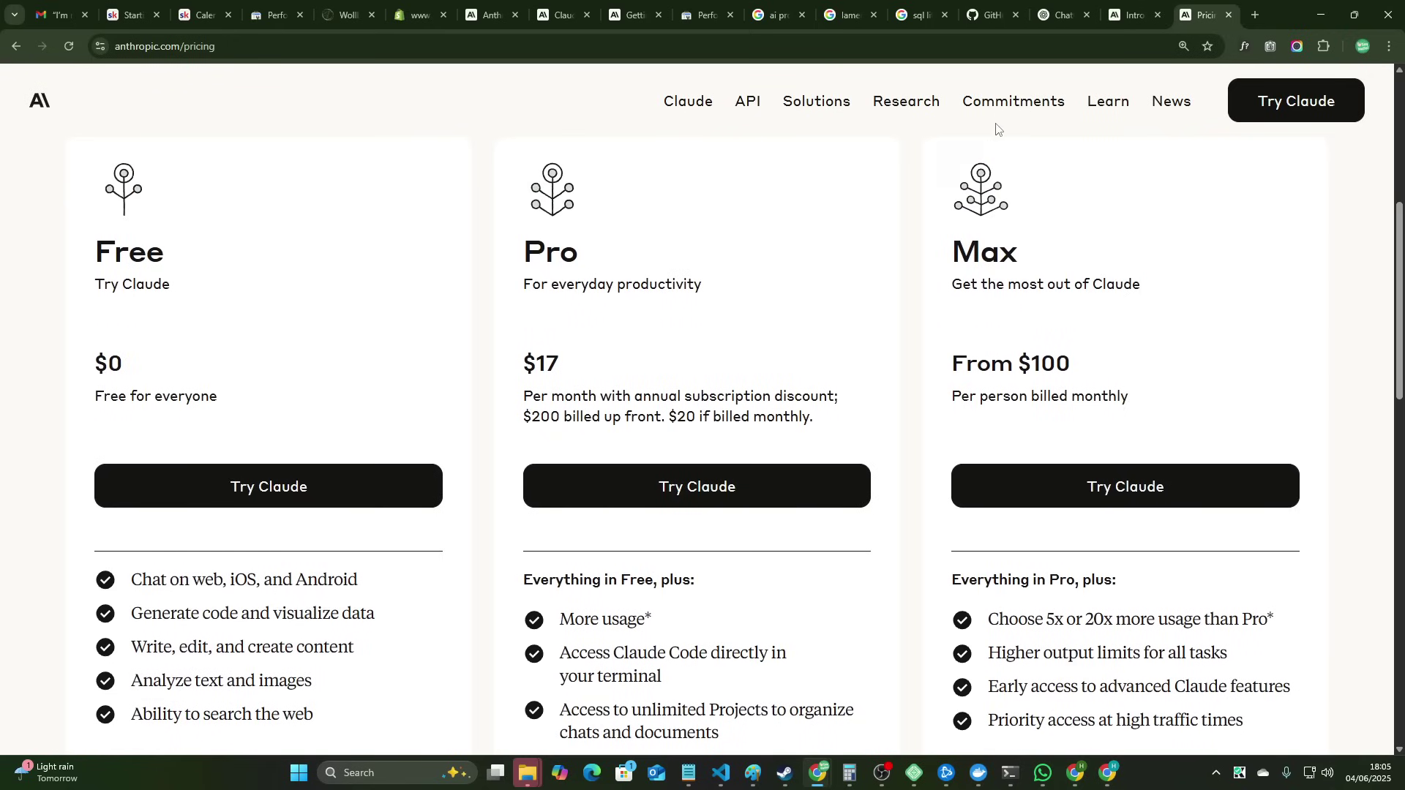
- Switch Shopify AI Control to the dark theme and view its SEO section
key("alt+Tab")
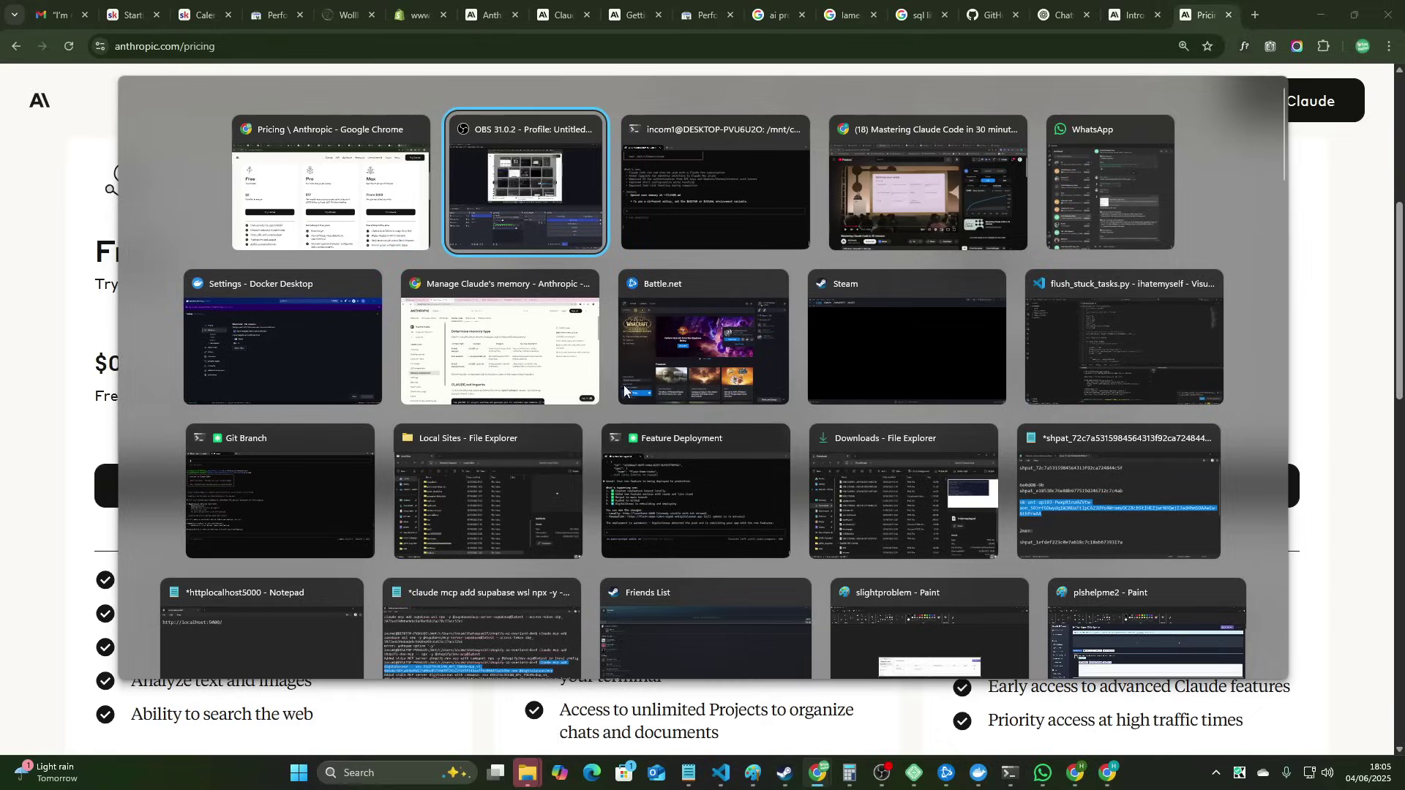
key("Left")
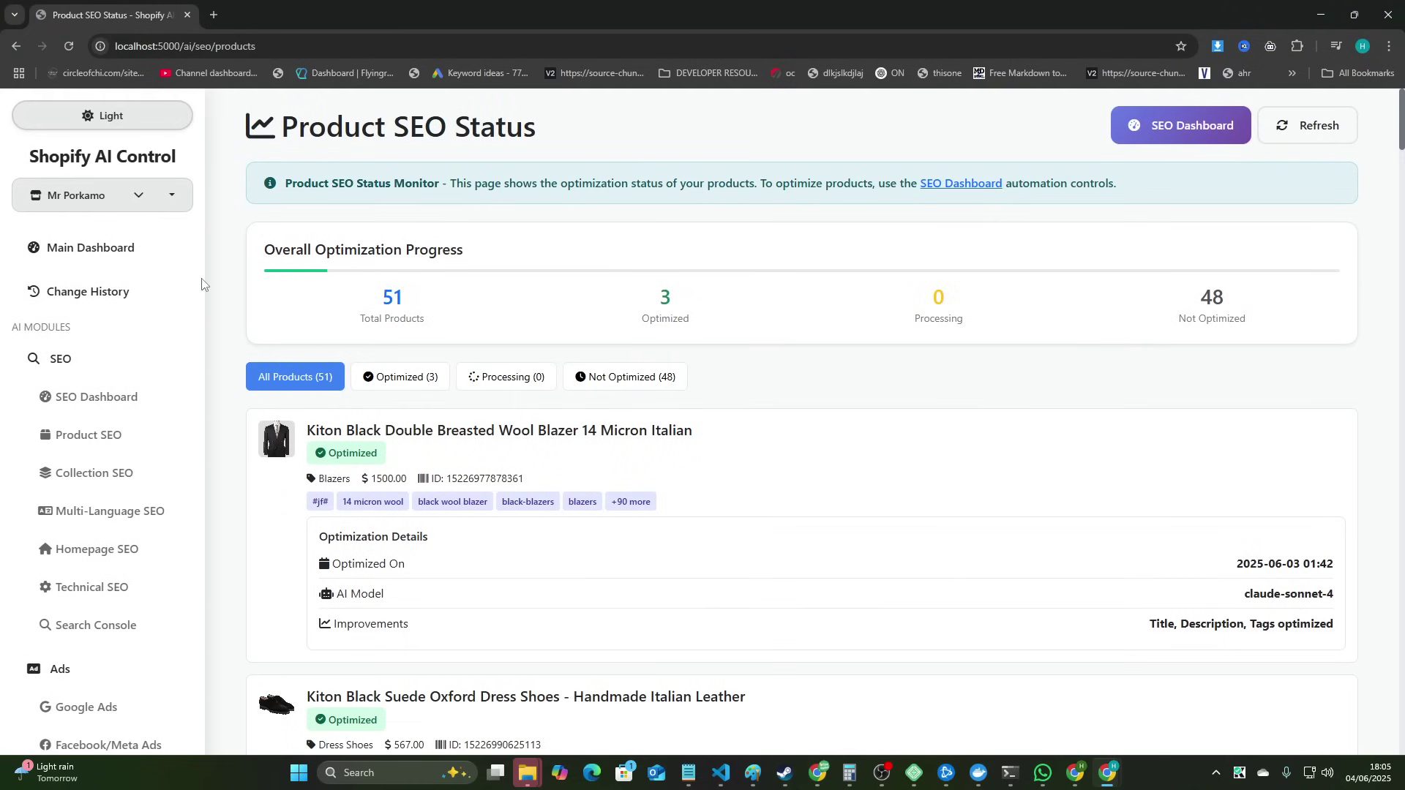
left_click(109, 115)
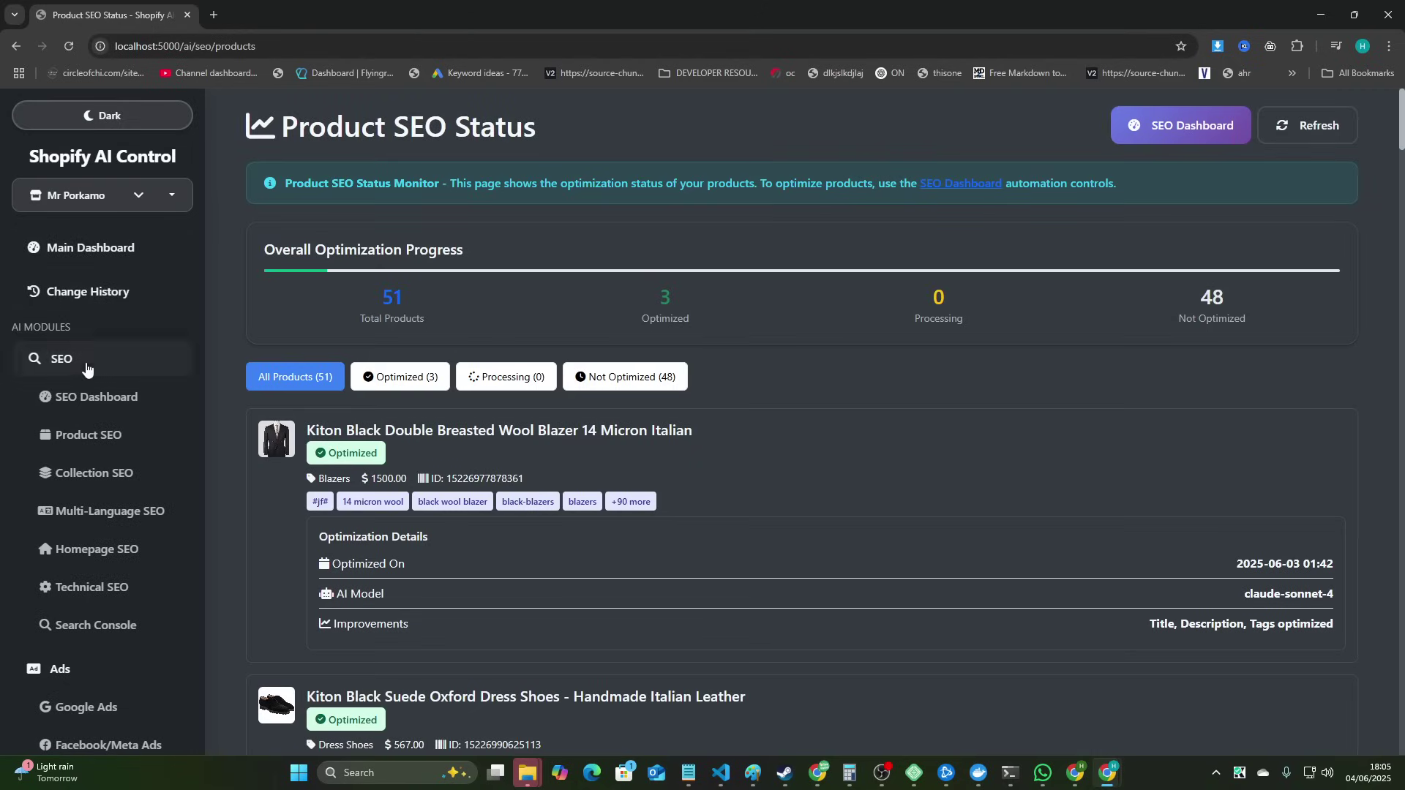
left_click(84, 442)
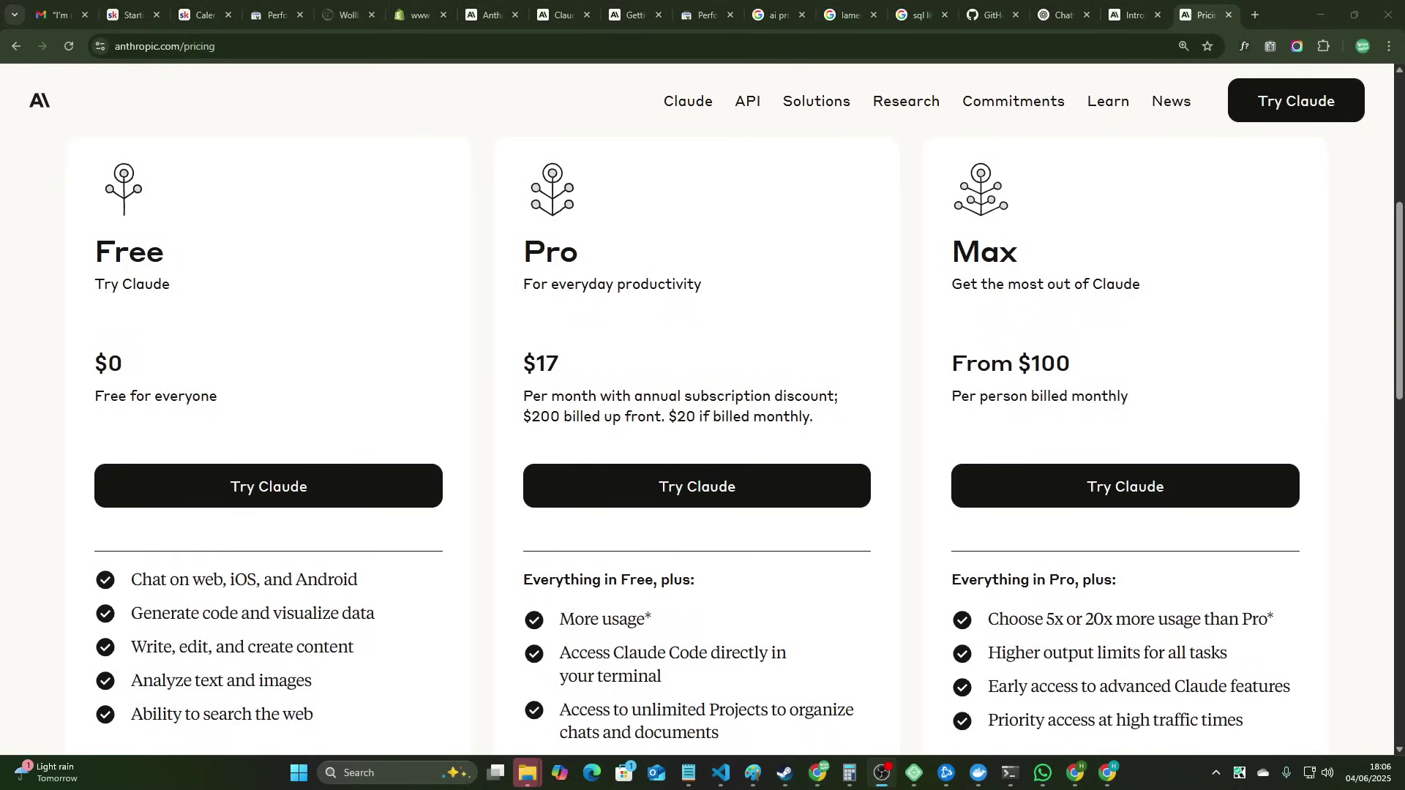
scroll(384, 368, "up", 5)
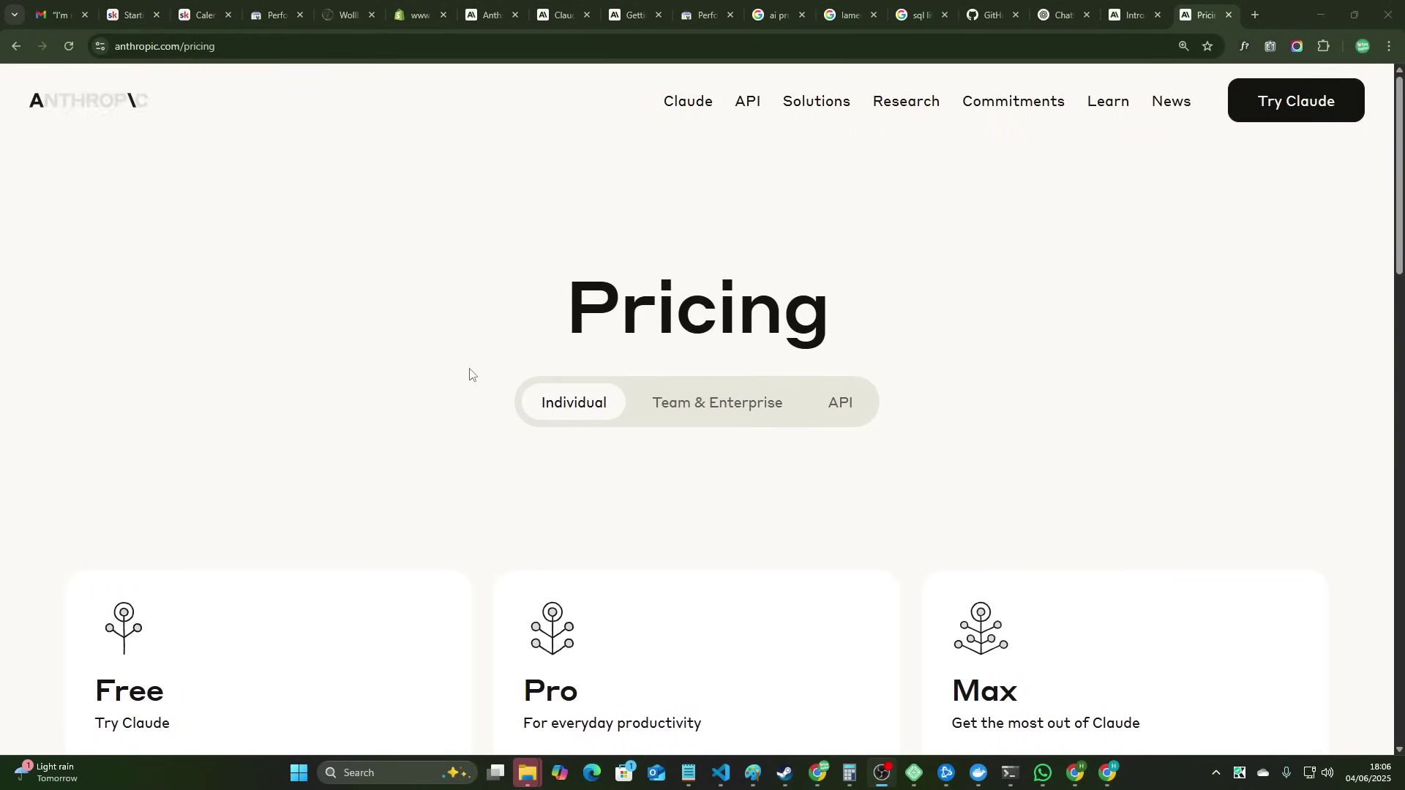
scroll(469, 375, "down", 4)
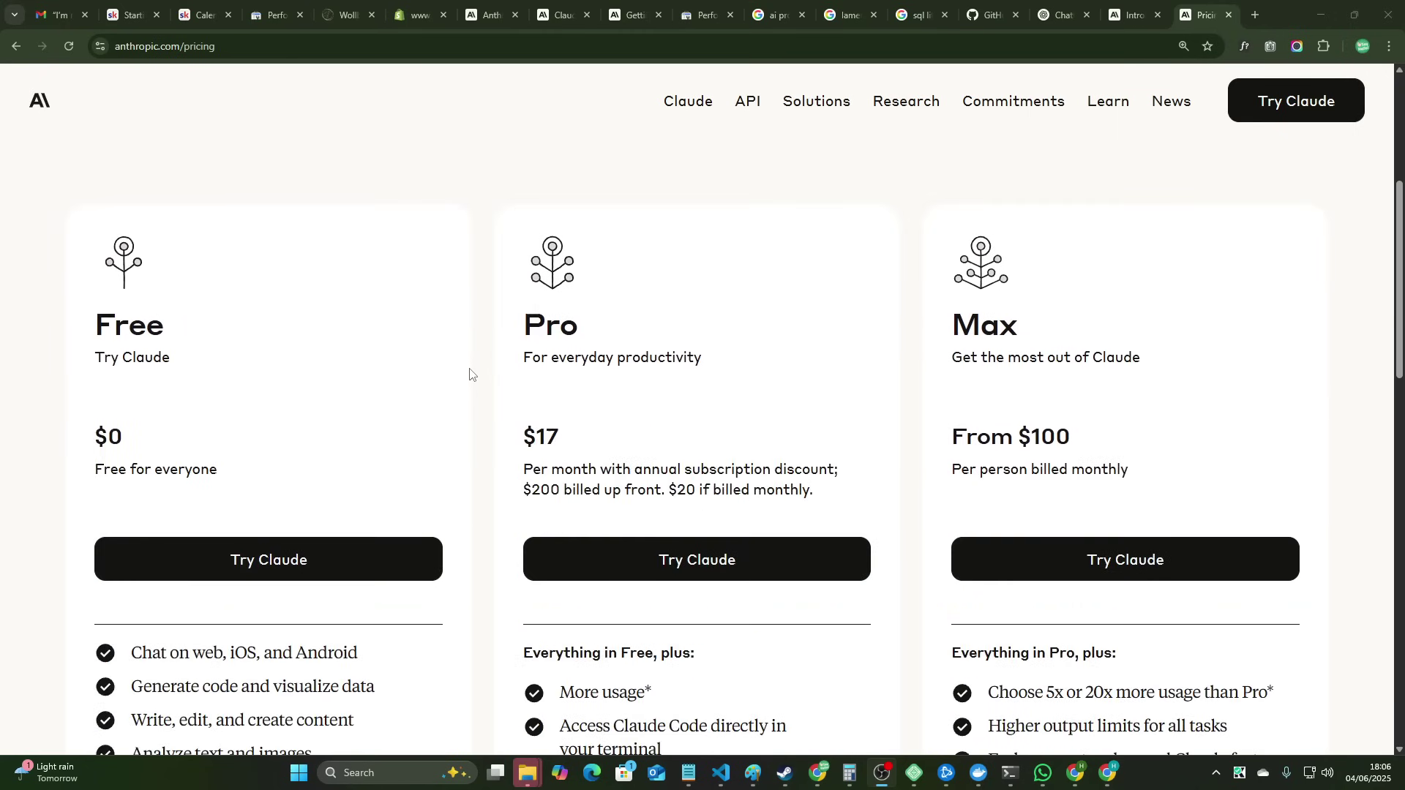
scroll(469, 374, "down", 2)
key("alt+Tab")
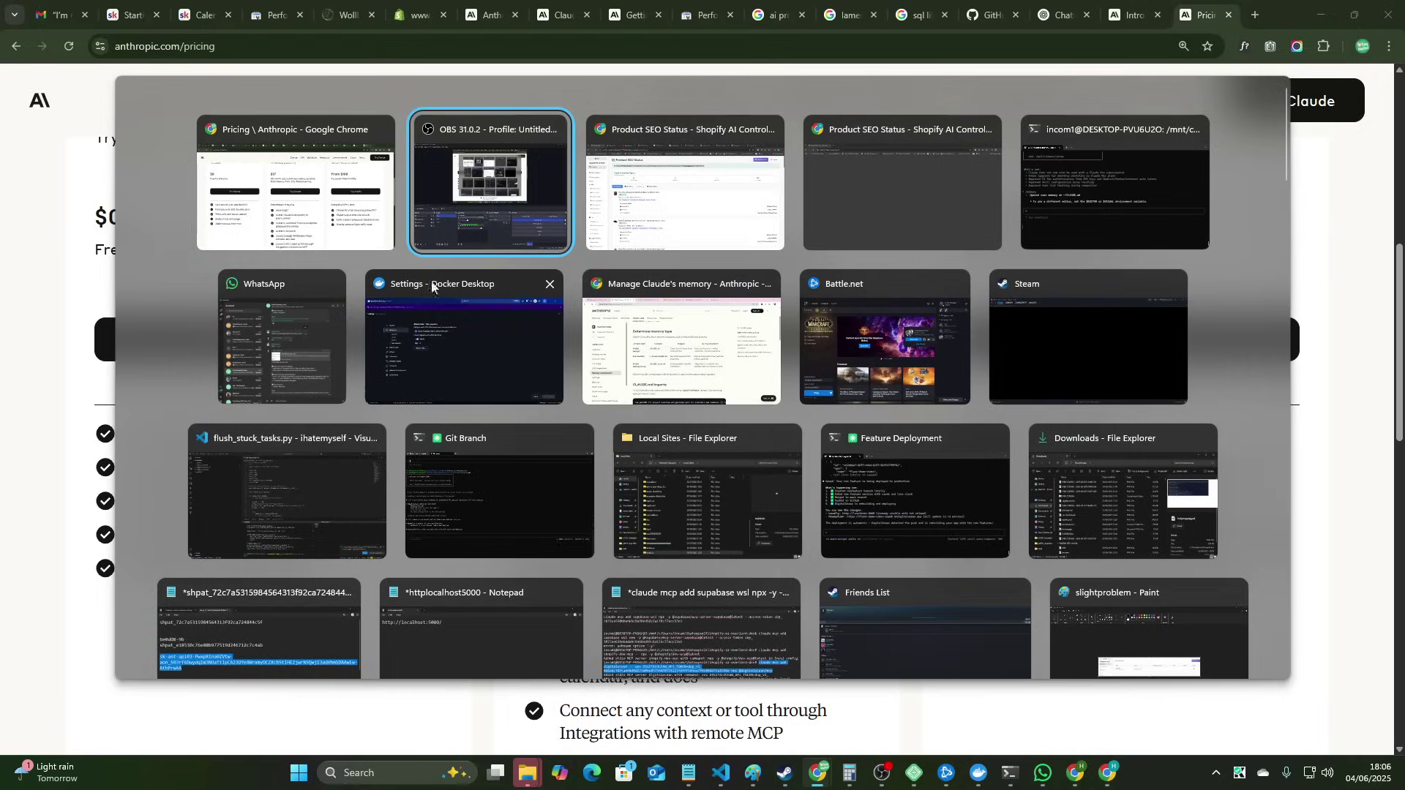
key("Tab")
key("Escape")
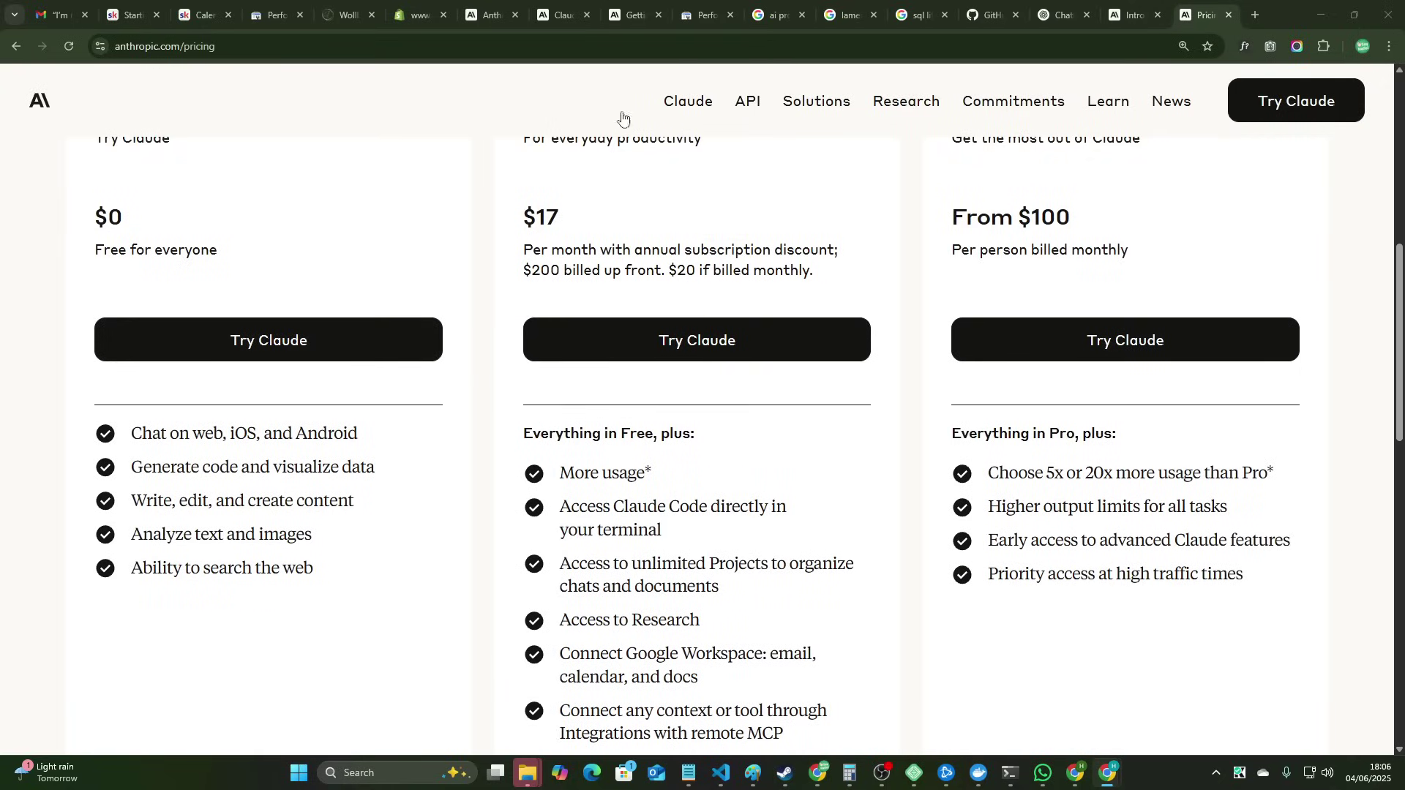
key("alt+Tab")
- Review the Collection SEO status page zoomed in, then return to Anthropic pricing
left_click(66, 348)
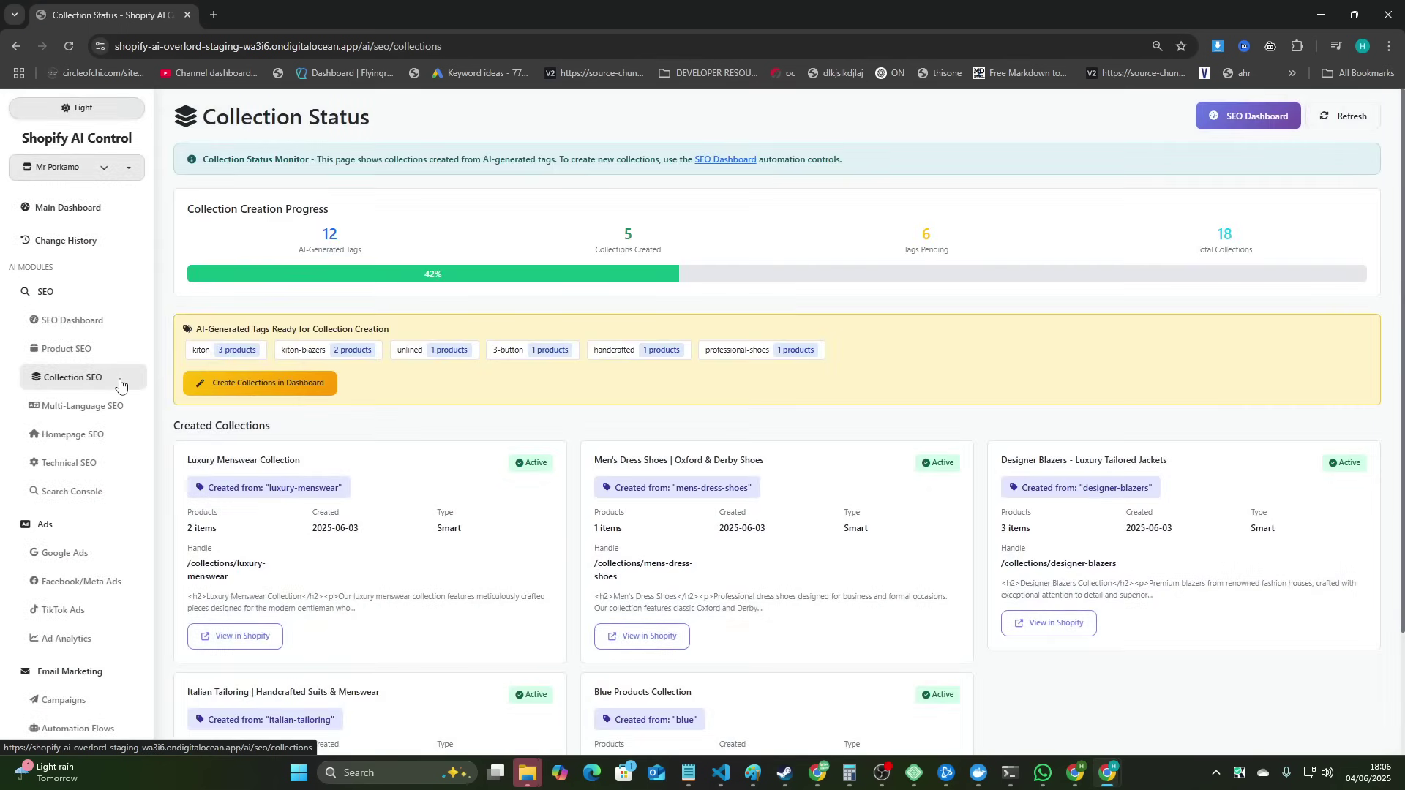
scroll(385, 495, "down", 2)
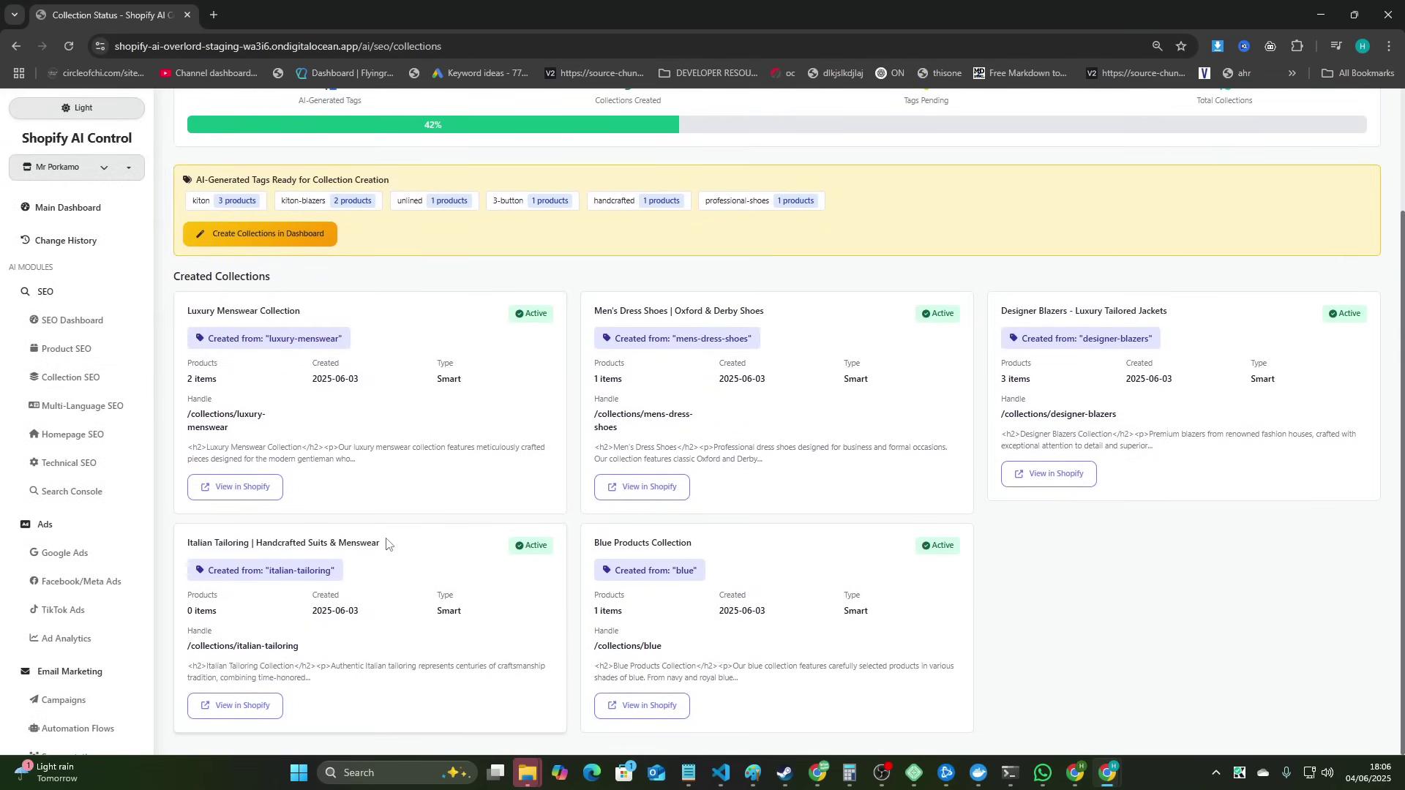
scroll(768, 439, "up", 3)
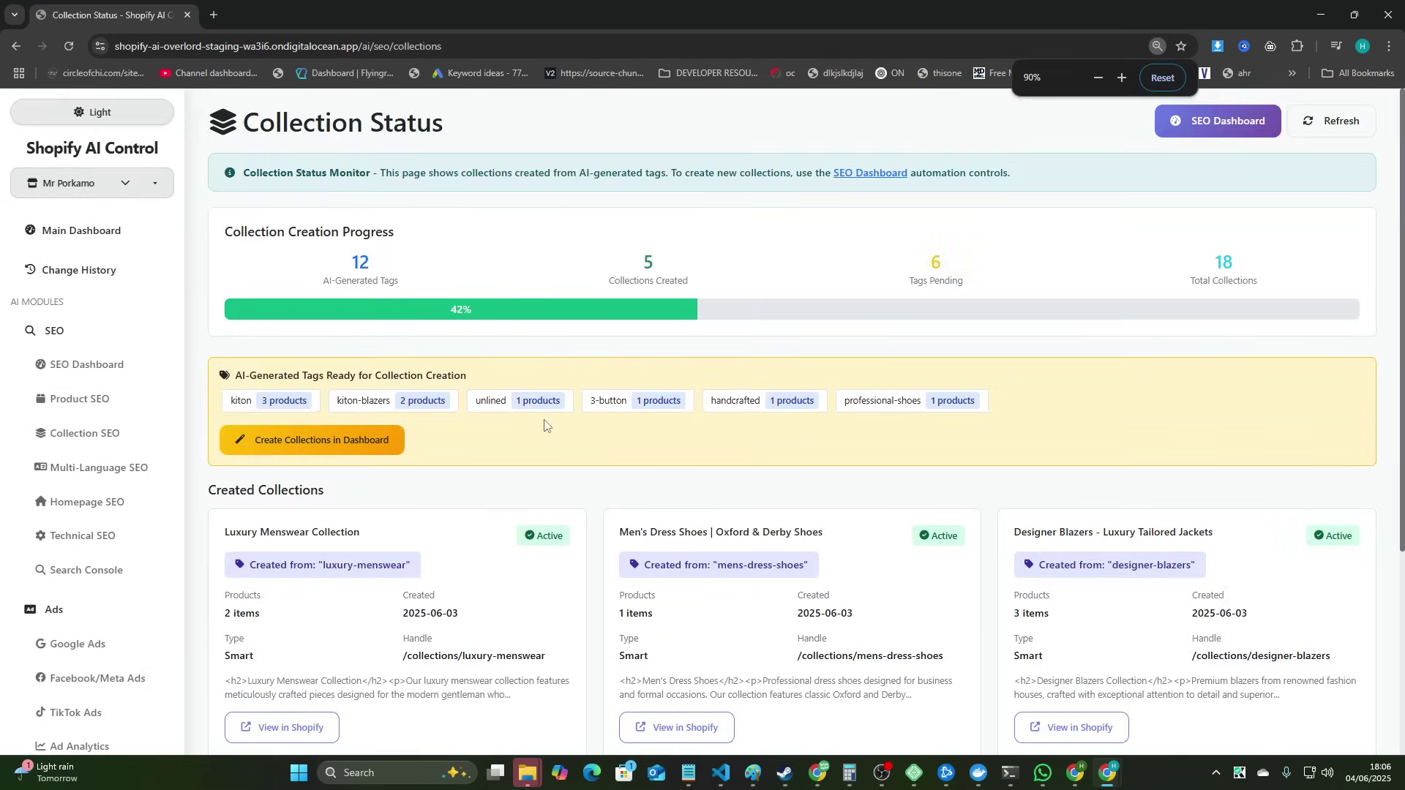
key("ctrl+plus")
key("alt+Tab")
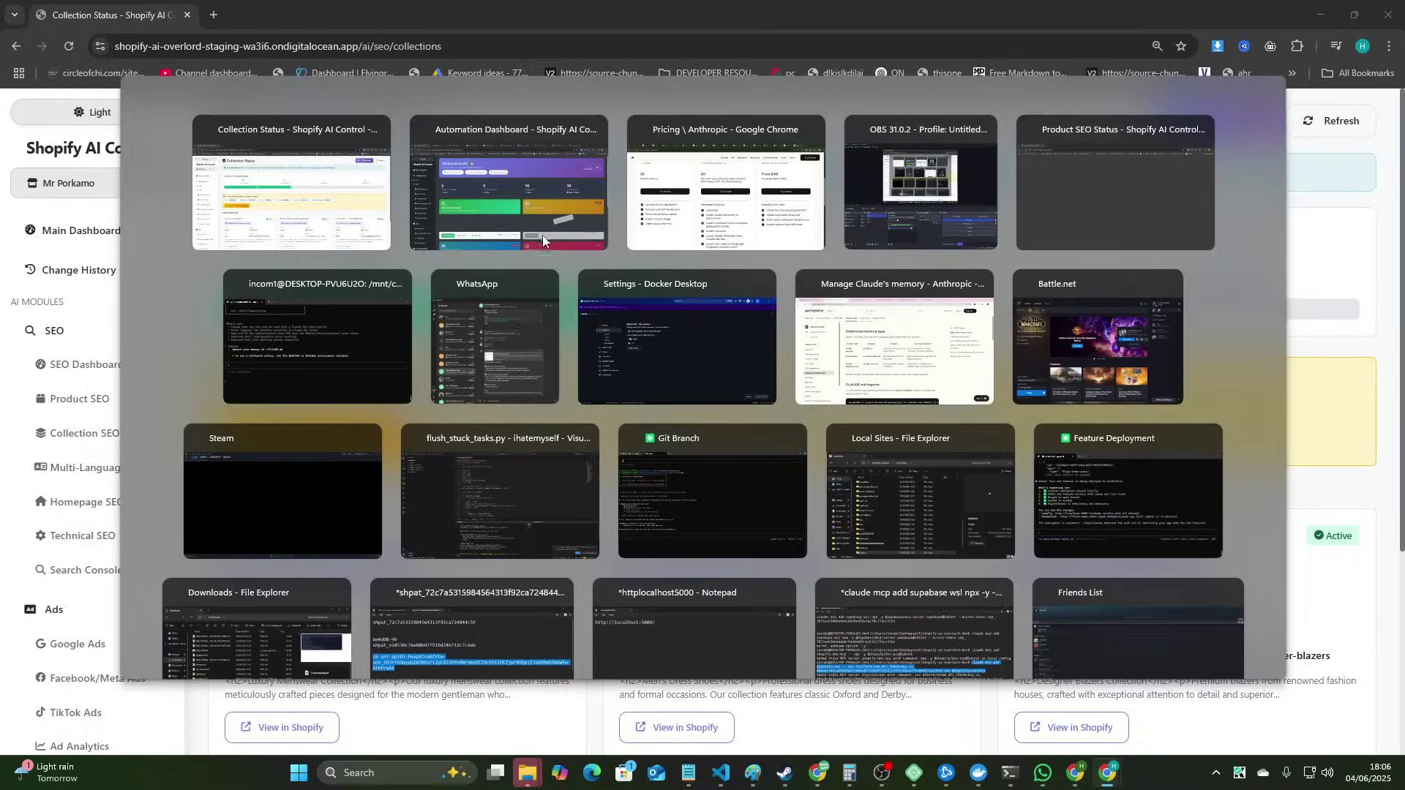
key("alt+Tab")
- Highlight the Pro plan on the pricing page and bring up the Claude Code terminal
left_click_drag(516, 325, 818, 499)
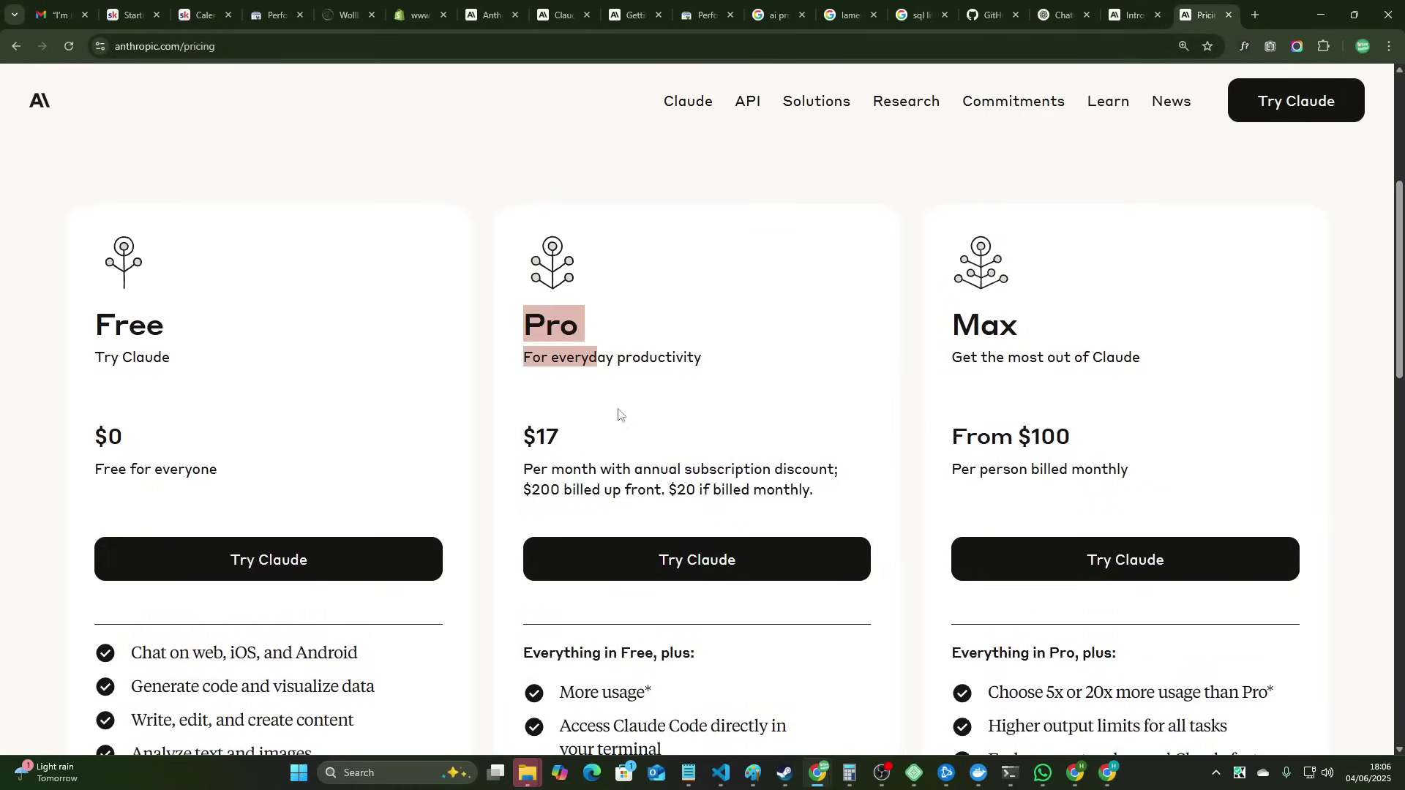
left_click(845, 507)
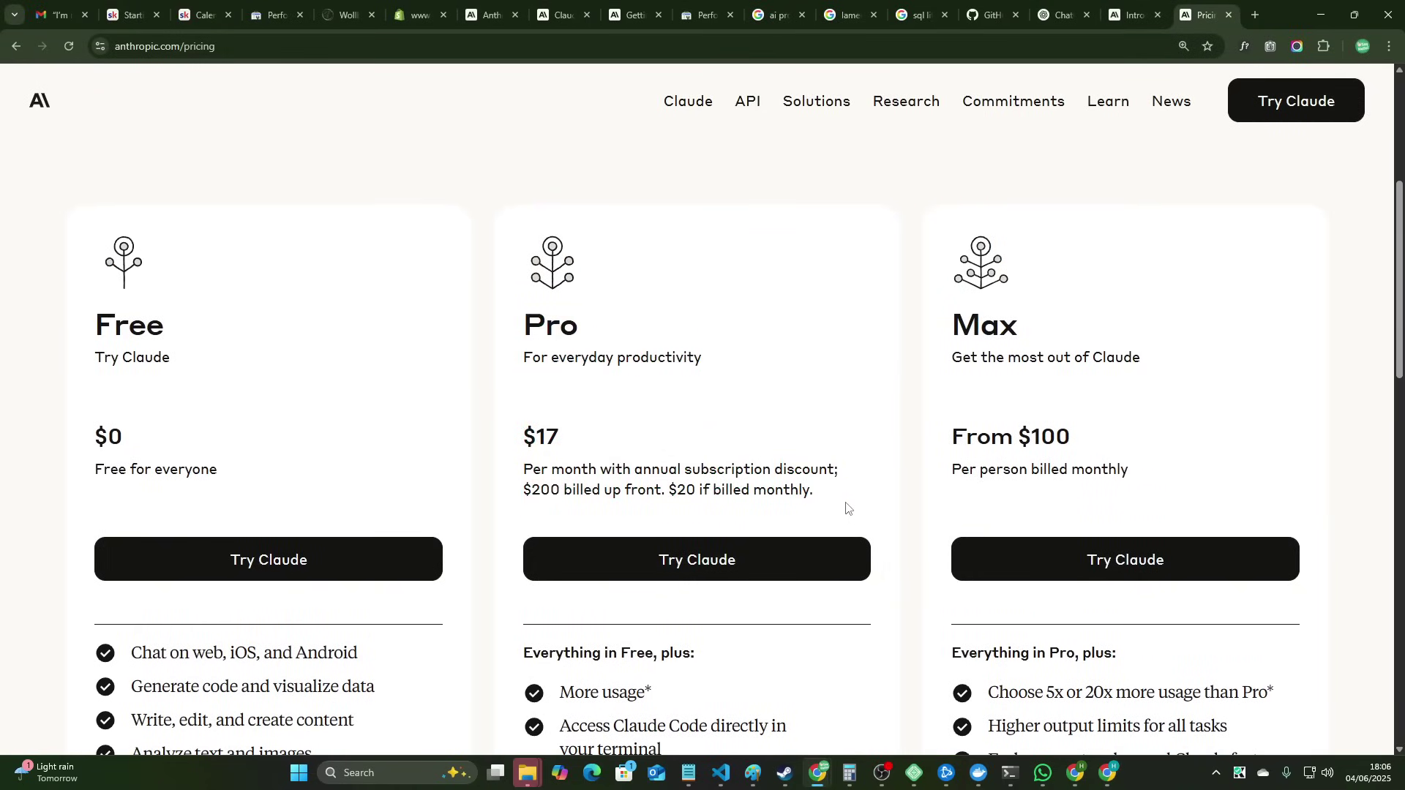
key("alt+Tab")
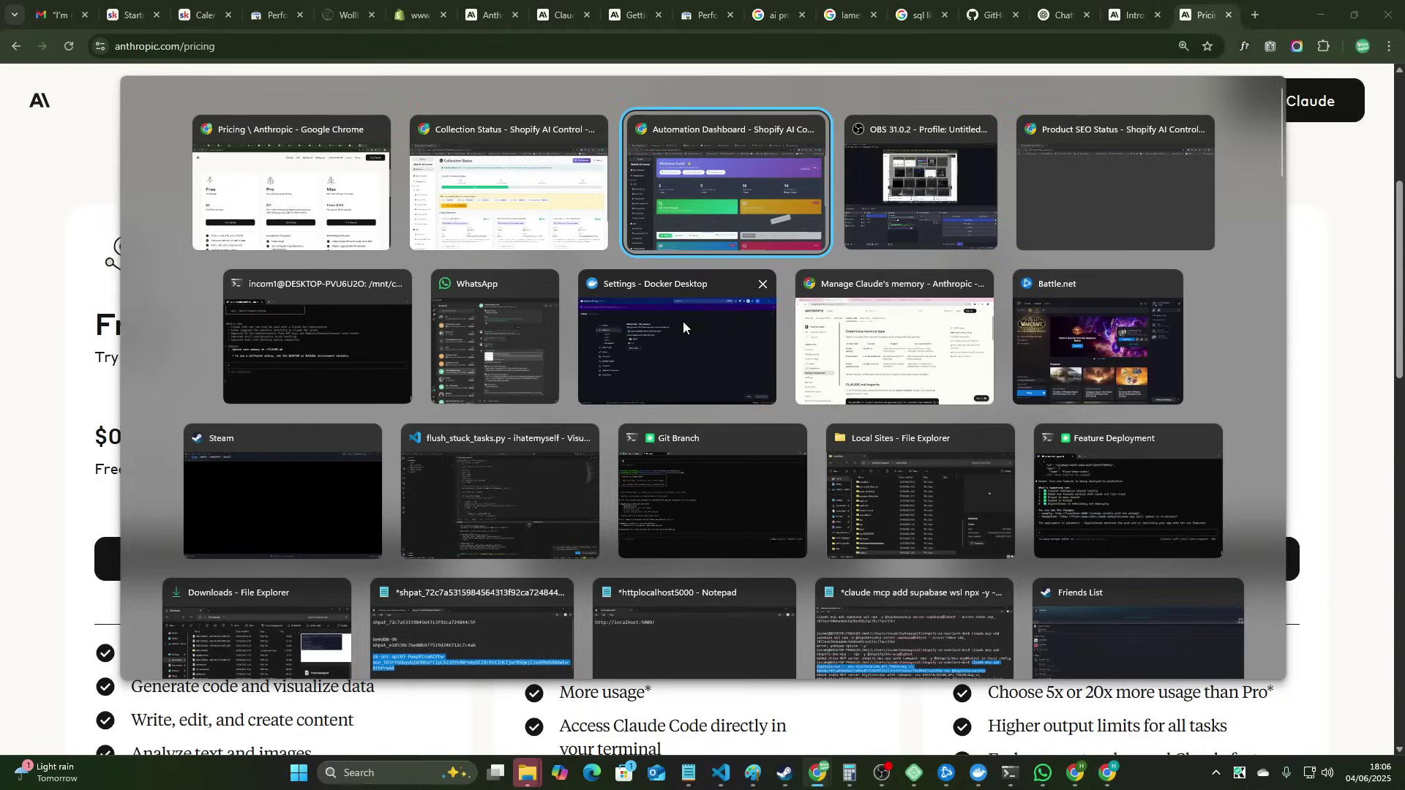
key("Tab")
key("Tab")
key("Tab")
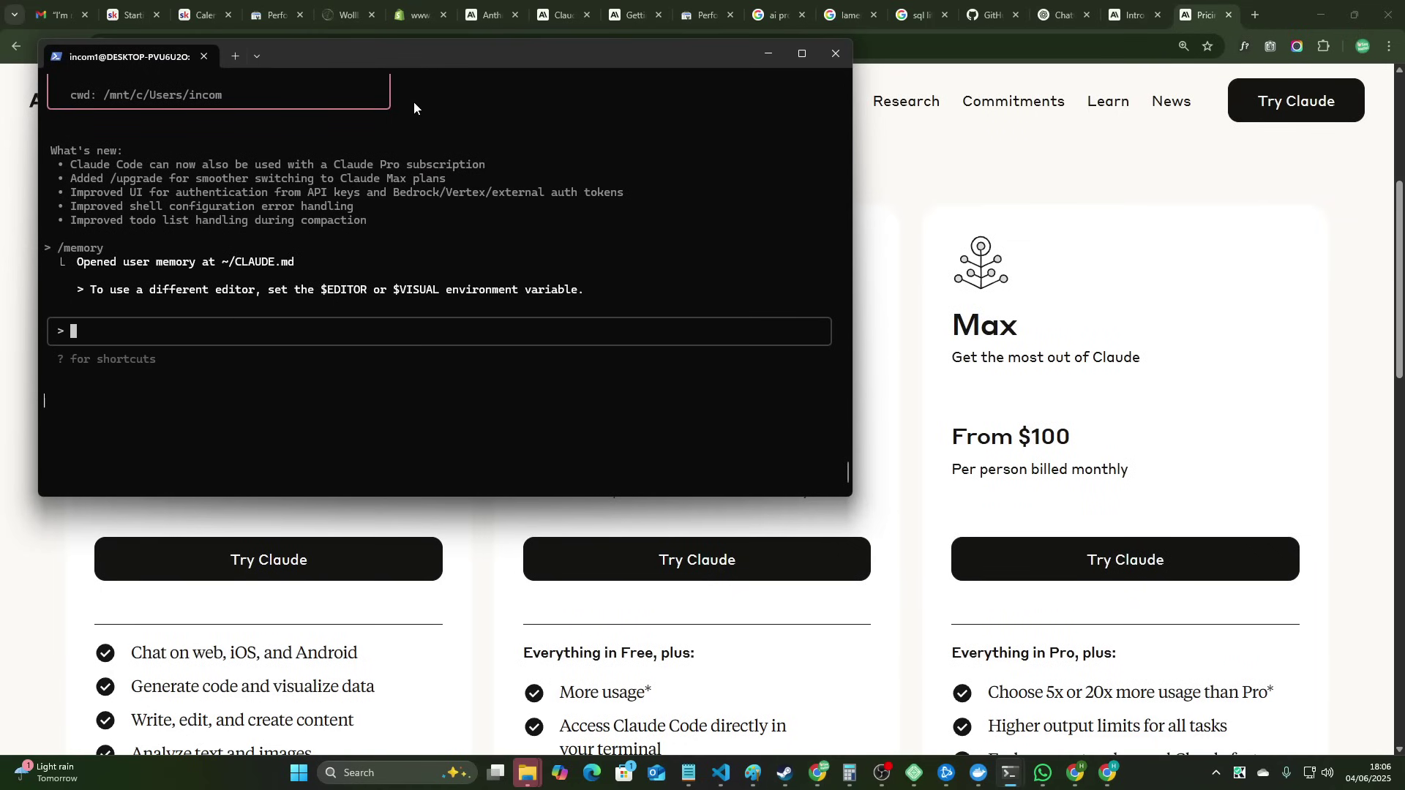
- Highlight the terminal's Pro subscription support note, then minimize the terminal
left_click_drag(454, 52, 610, 111)
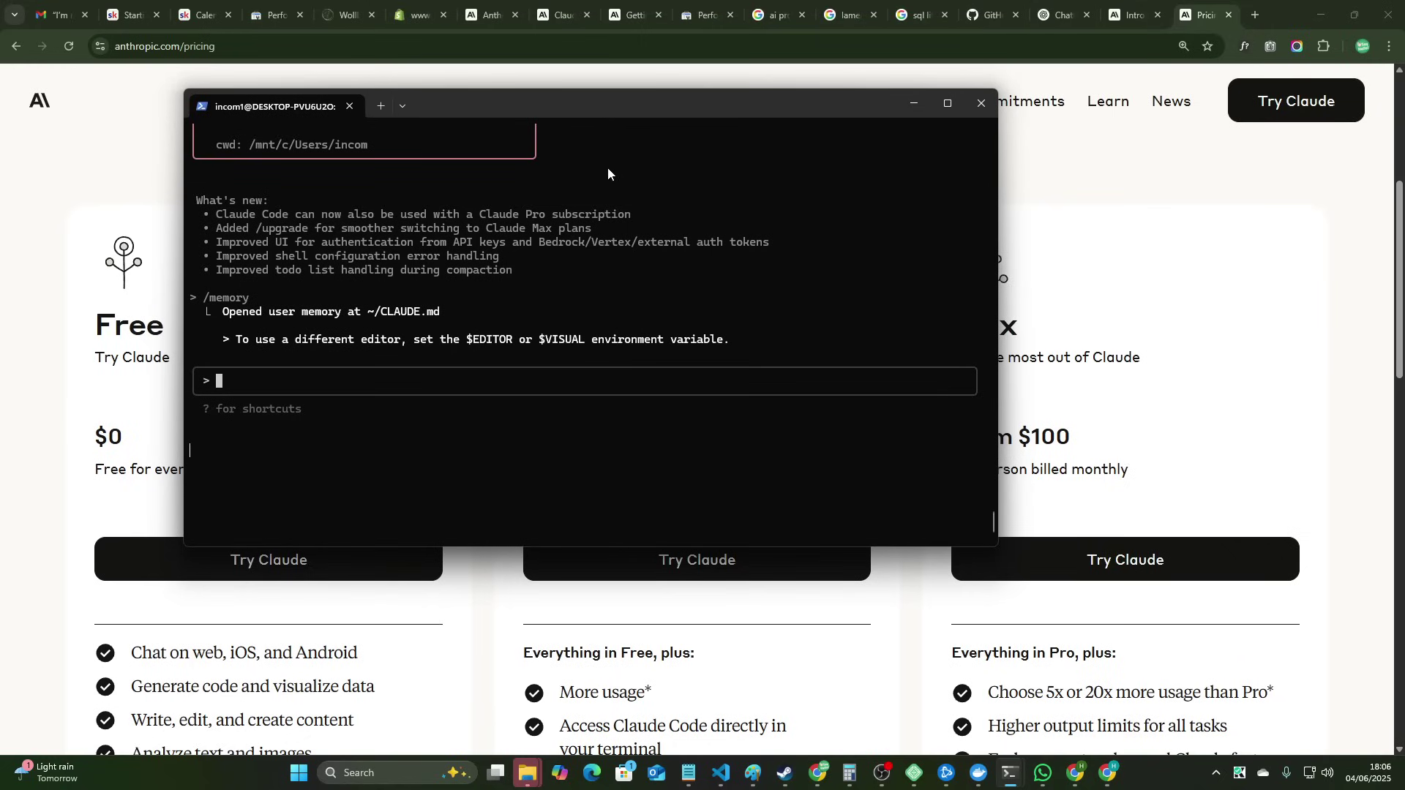
mouse_move(216, 214)
left_mouse_down()
mouse_move(546, 232)
mouse_move(630, 213)
left_mouse_up()
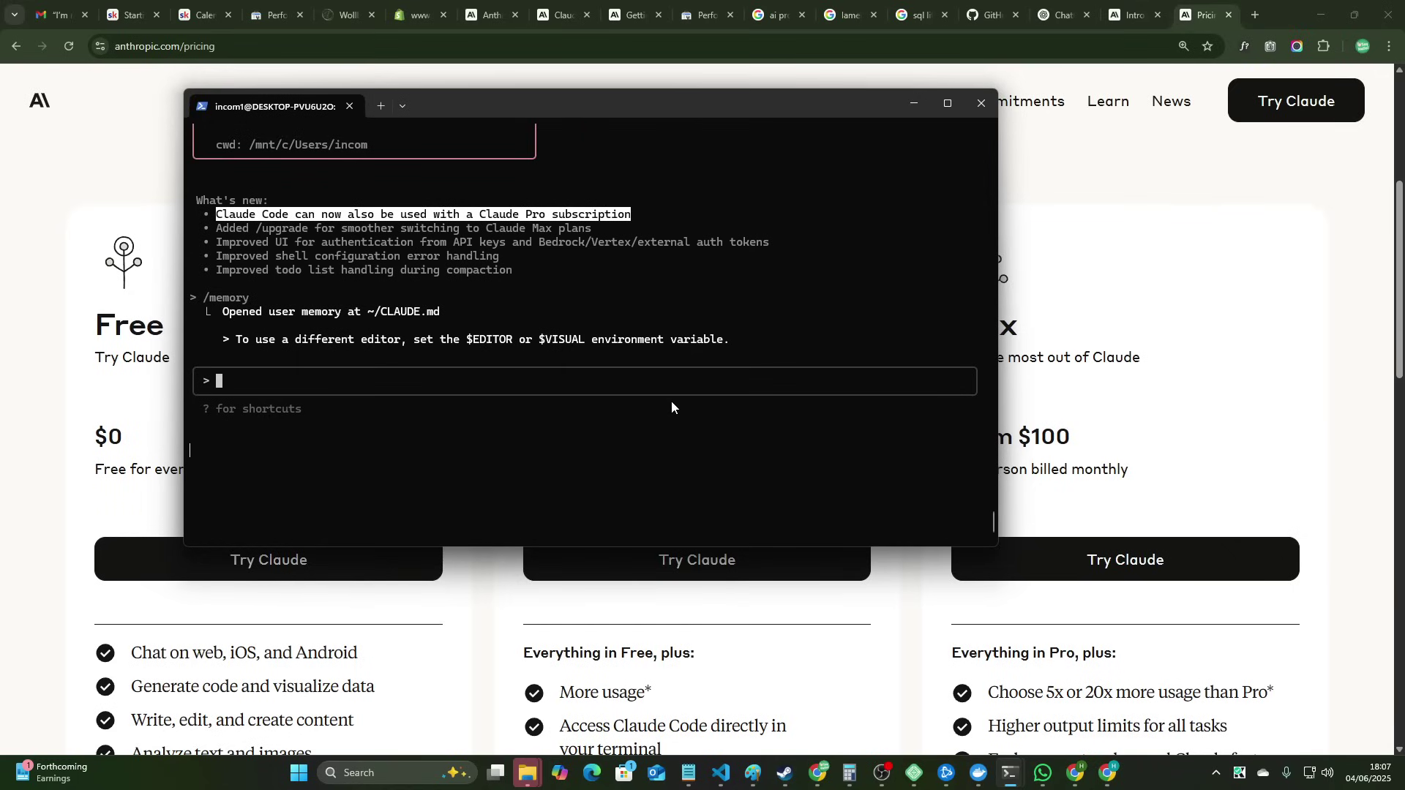
left_click(1153, 405)
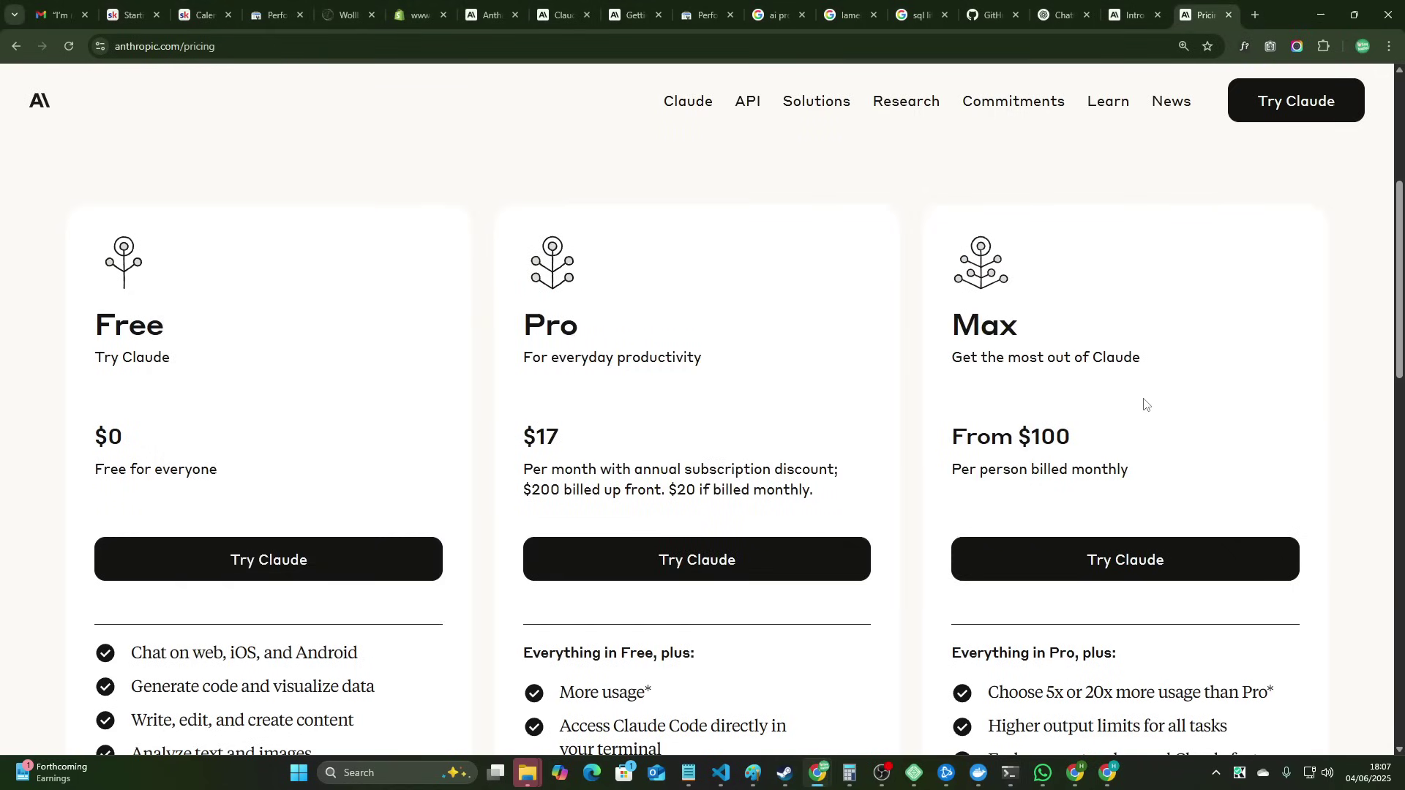
- Read the Skool Starting a Project lesson, then return to the Claude Code terminal
left_click(133, 14)
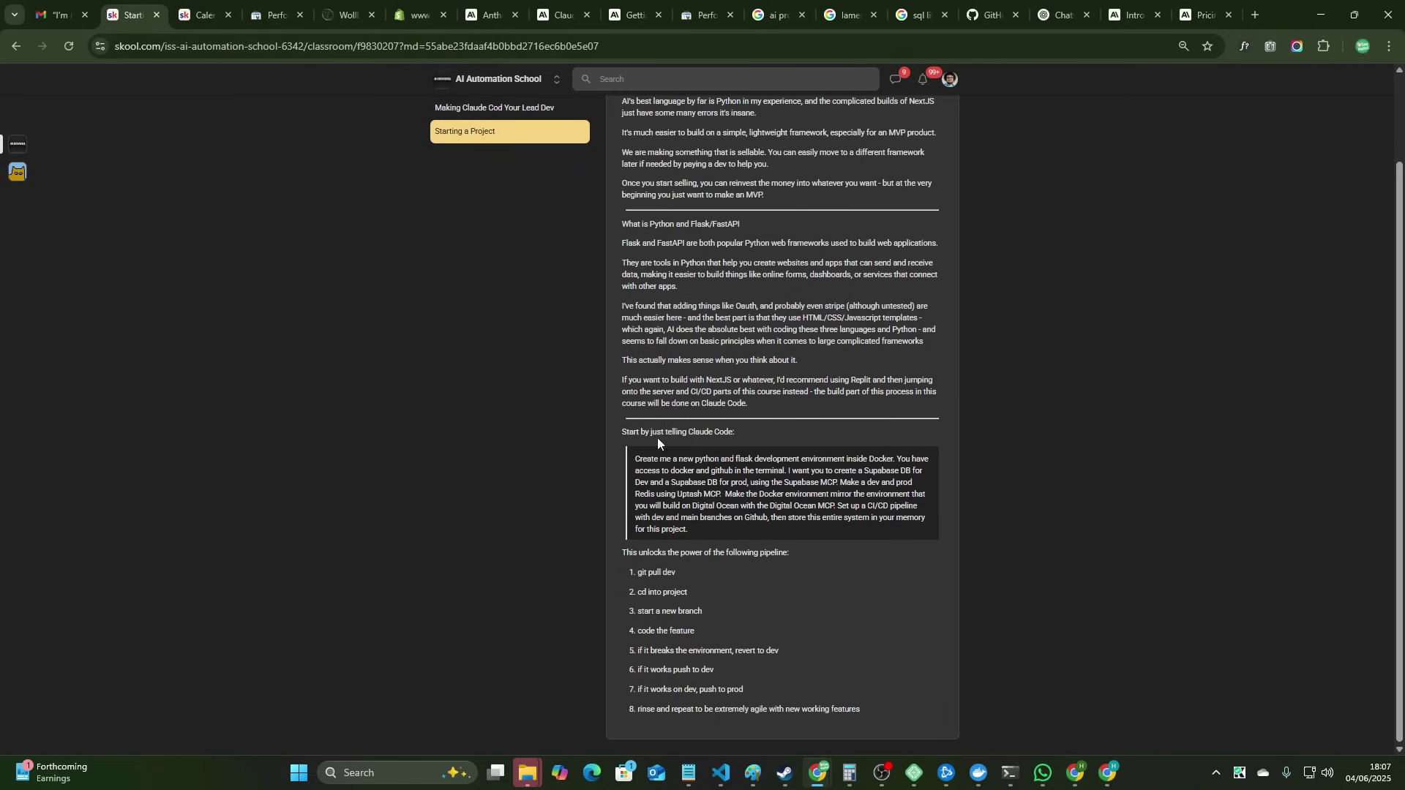
scroll(658, 438, "up", 1)
scroll(658, 438, "up", 2)
scroll(440, 329, "up", 2)
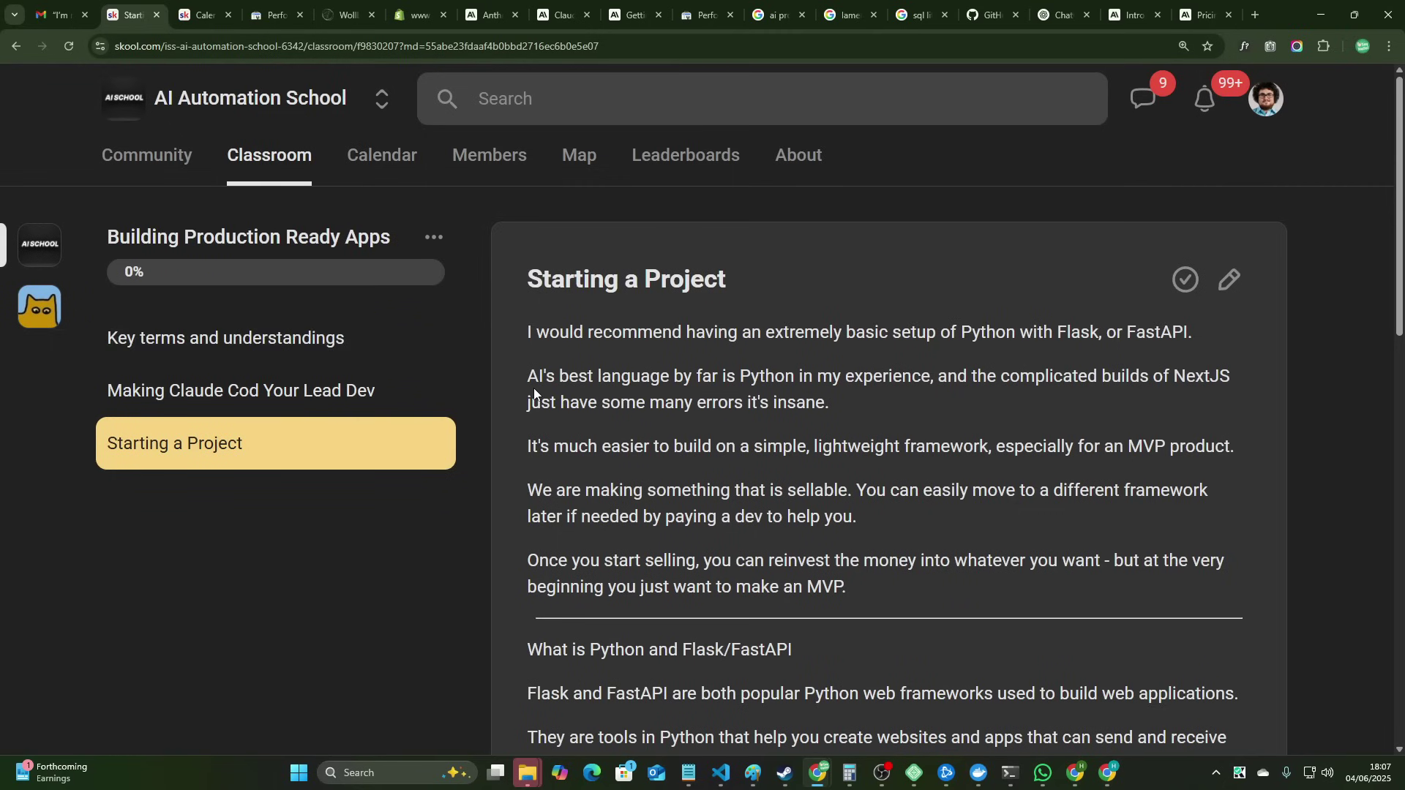
scroll(534, 387, "down", 1)
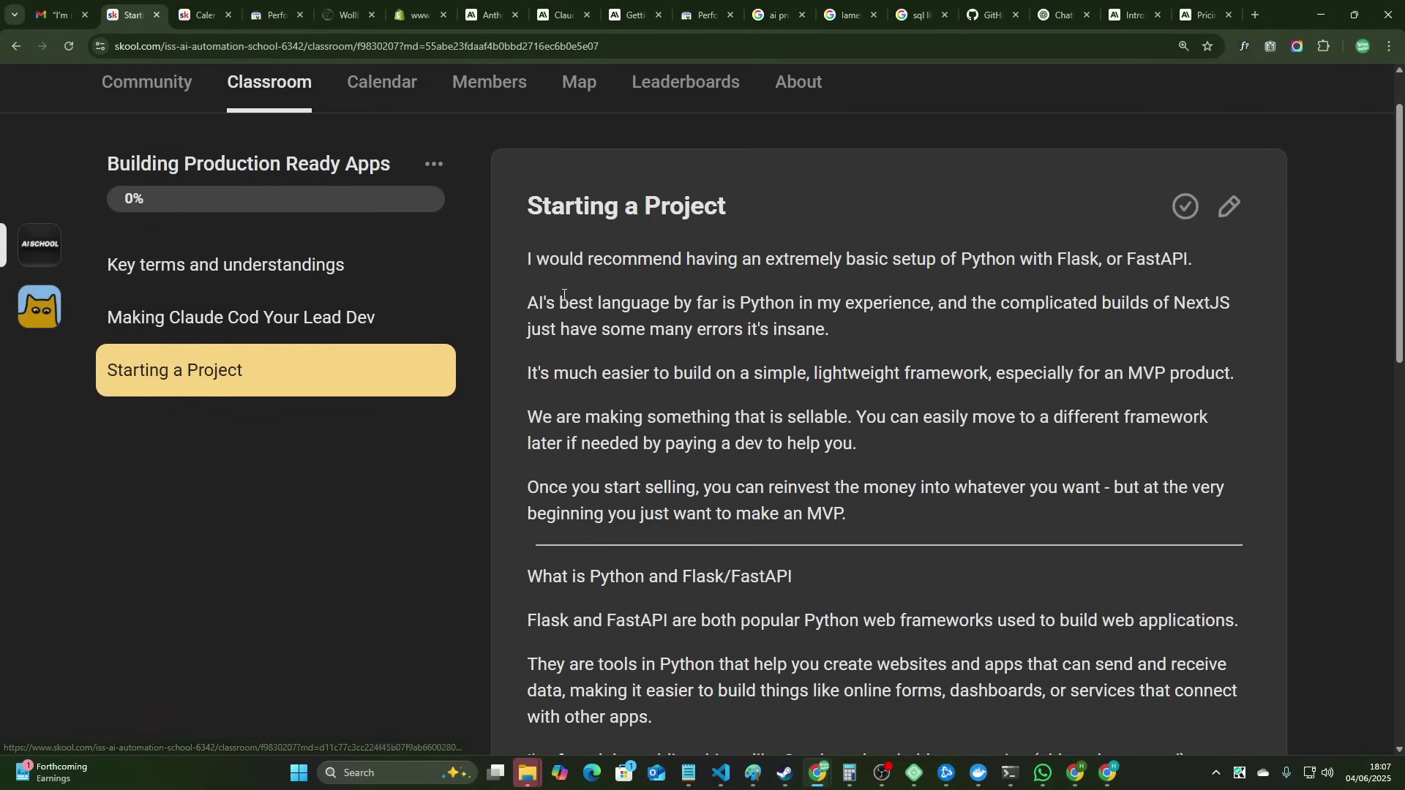
scroll(730, 455, "down", 3)
key("alt+Left")
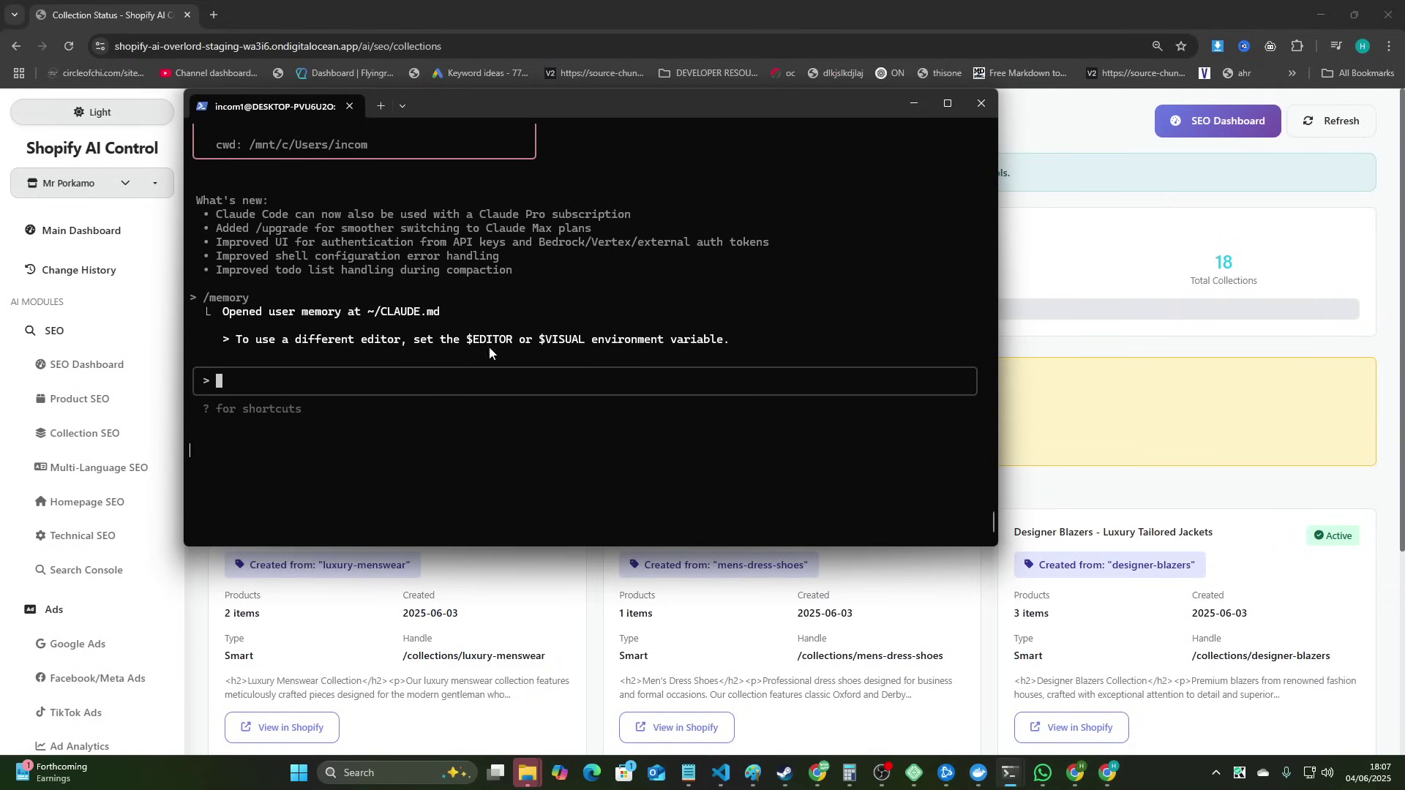
- Enlarge the terminal window and exit Claude Code with Ctrl+C
left_click_drag(499, 106, 404, 62)
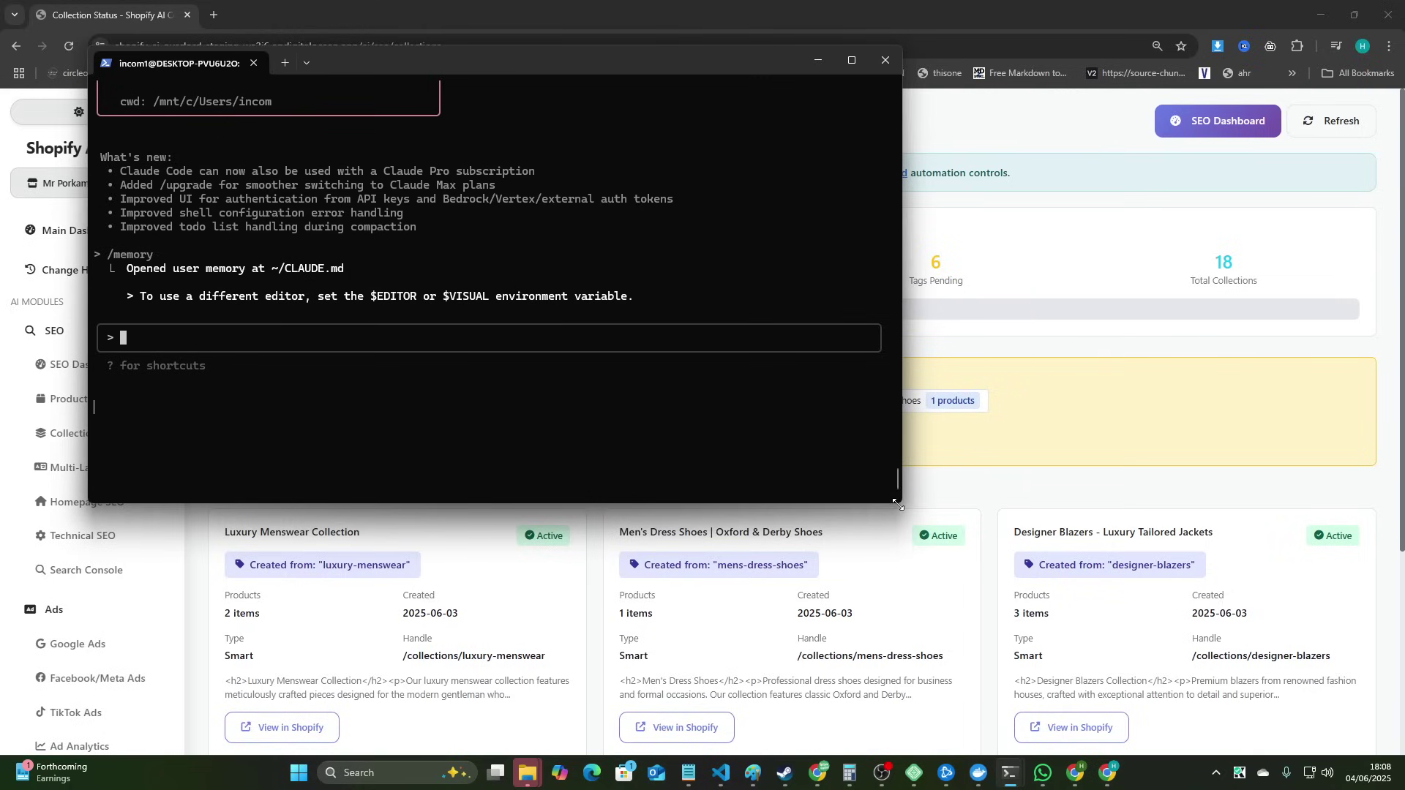
left_click_drag(900, 503, 1254, 625)
key("Escape")
key("Escape")
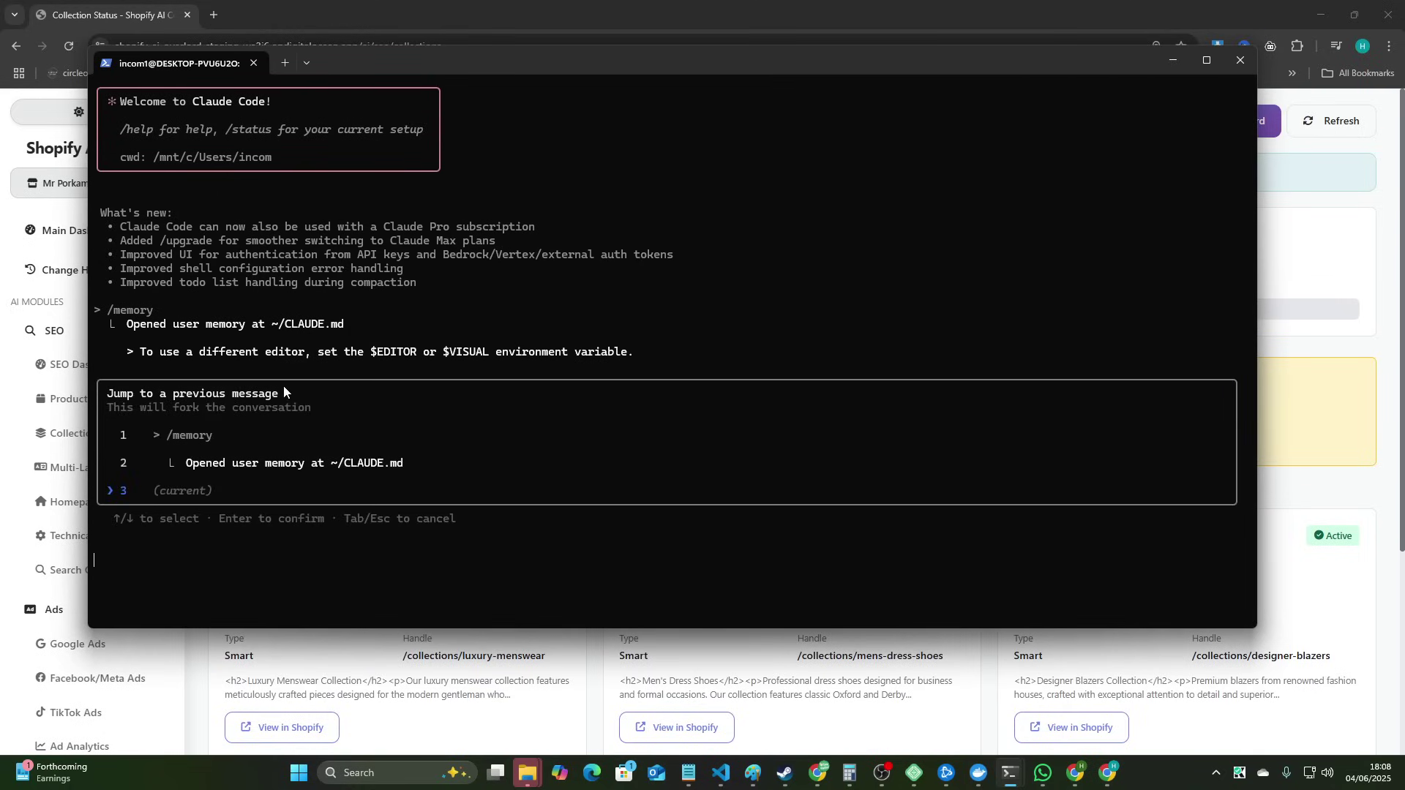
key("ctrl+c")
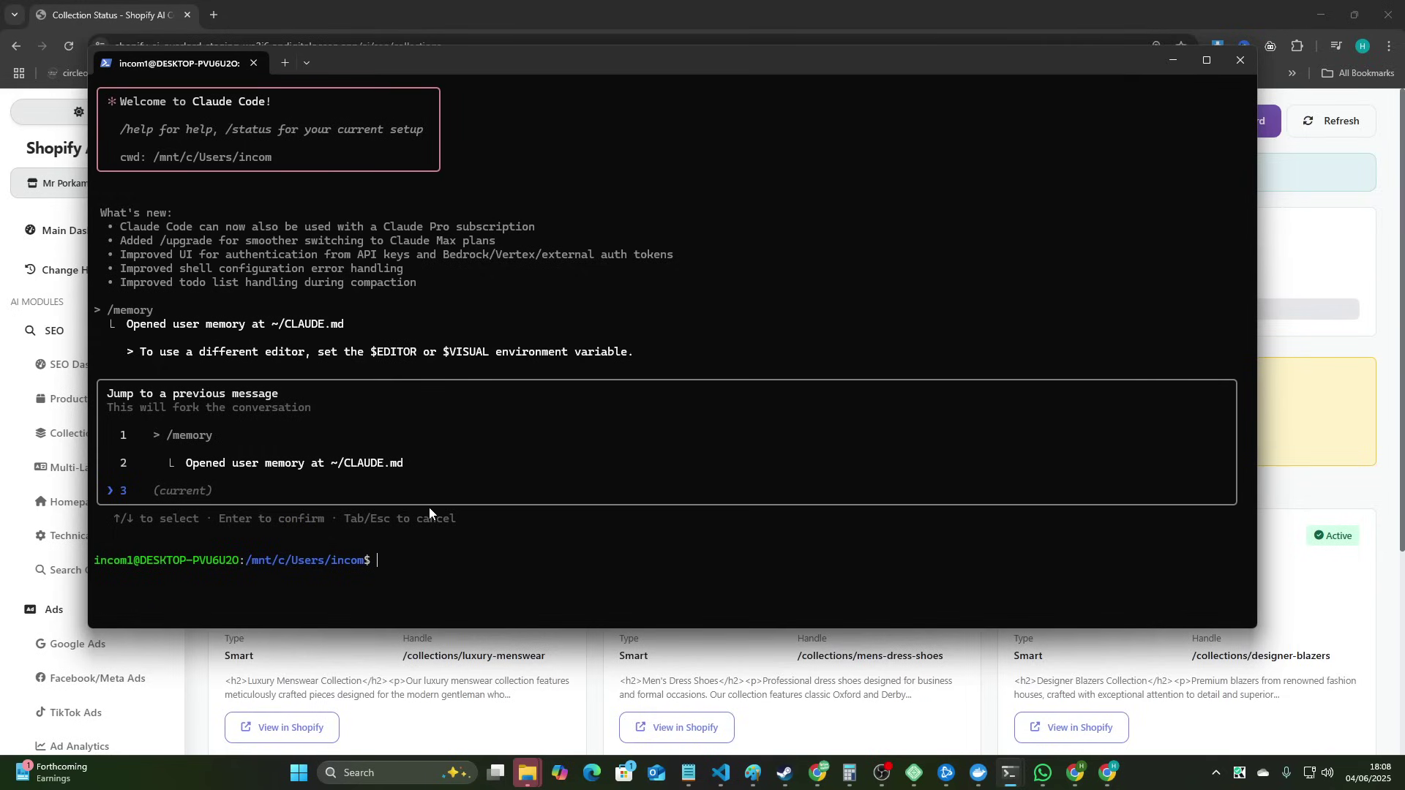
- Clear the partly typed command from the bash prompt
left_click_drag(391, 560, 94, 562)
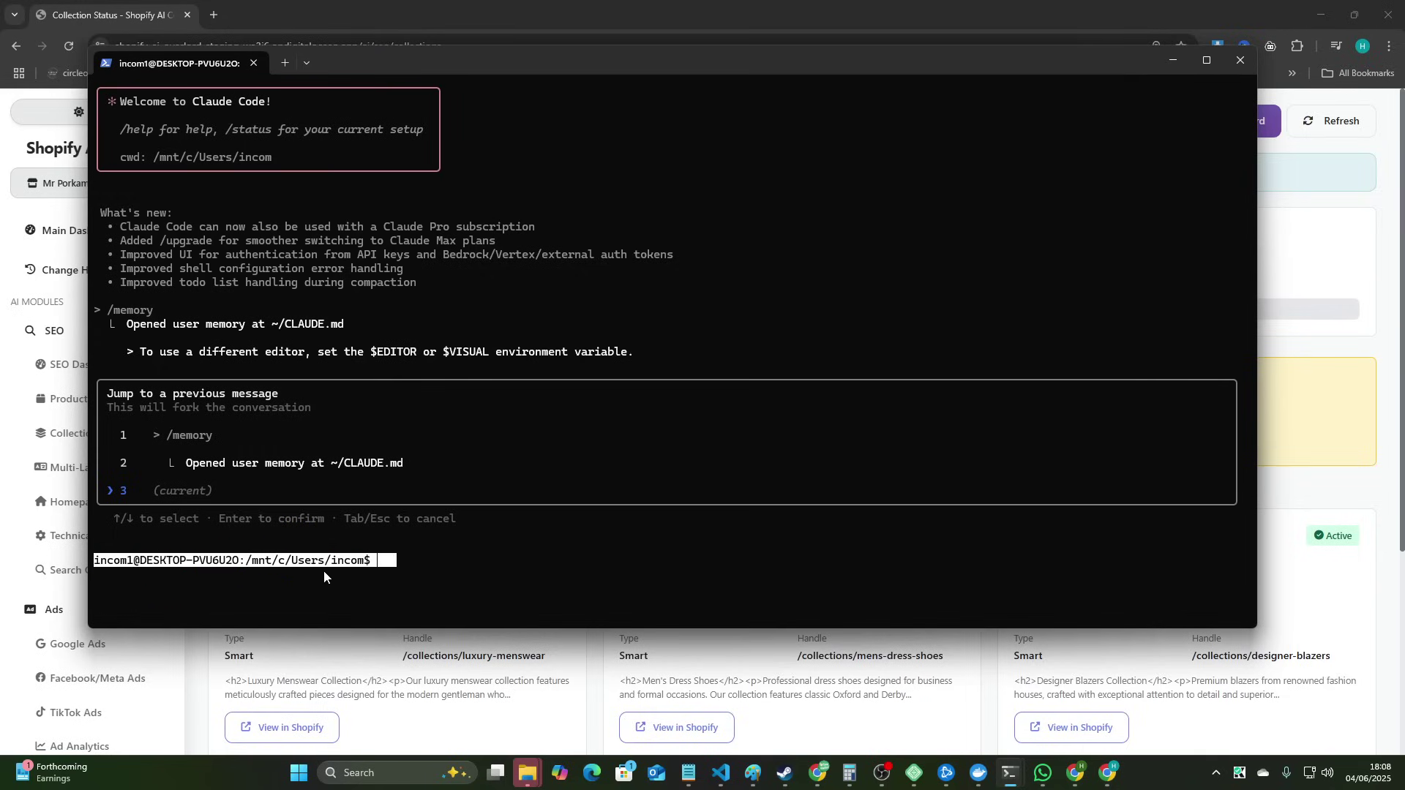
left_click(440, 559)
type("clea")
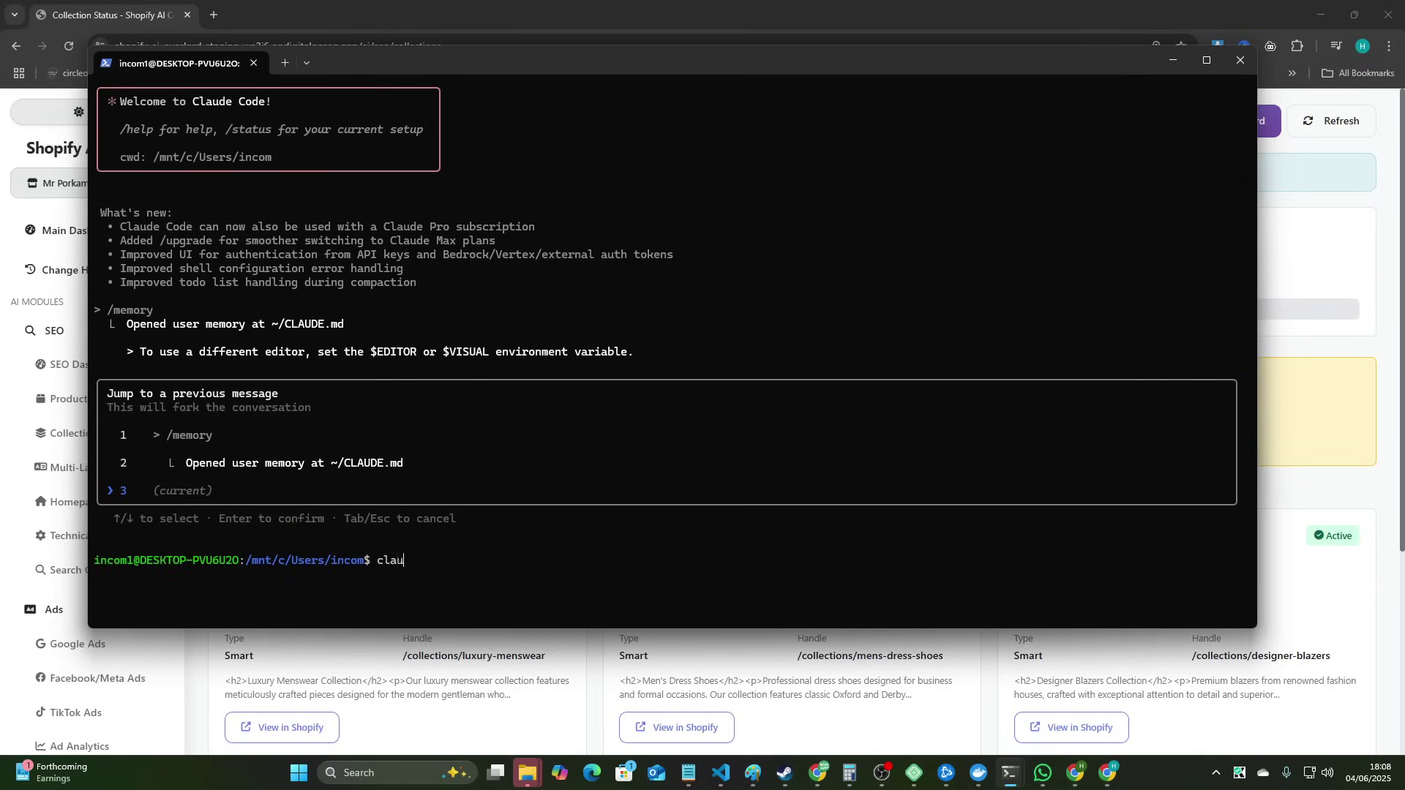
key("BackSpace")
key("BackSpace")
key("BackSpace")
- Check the txddcds site's options in the Local site manager
left_click(913, 773)
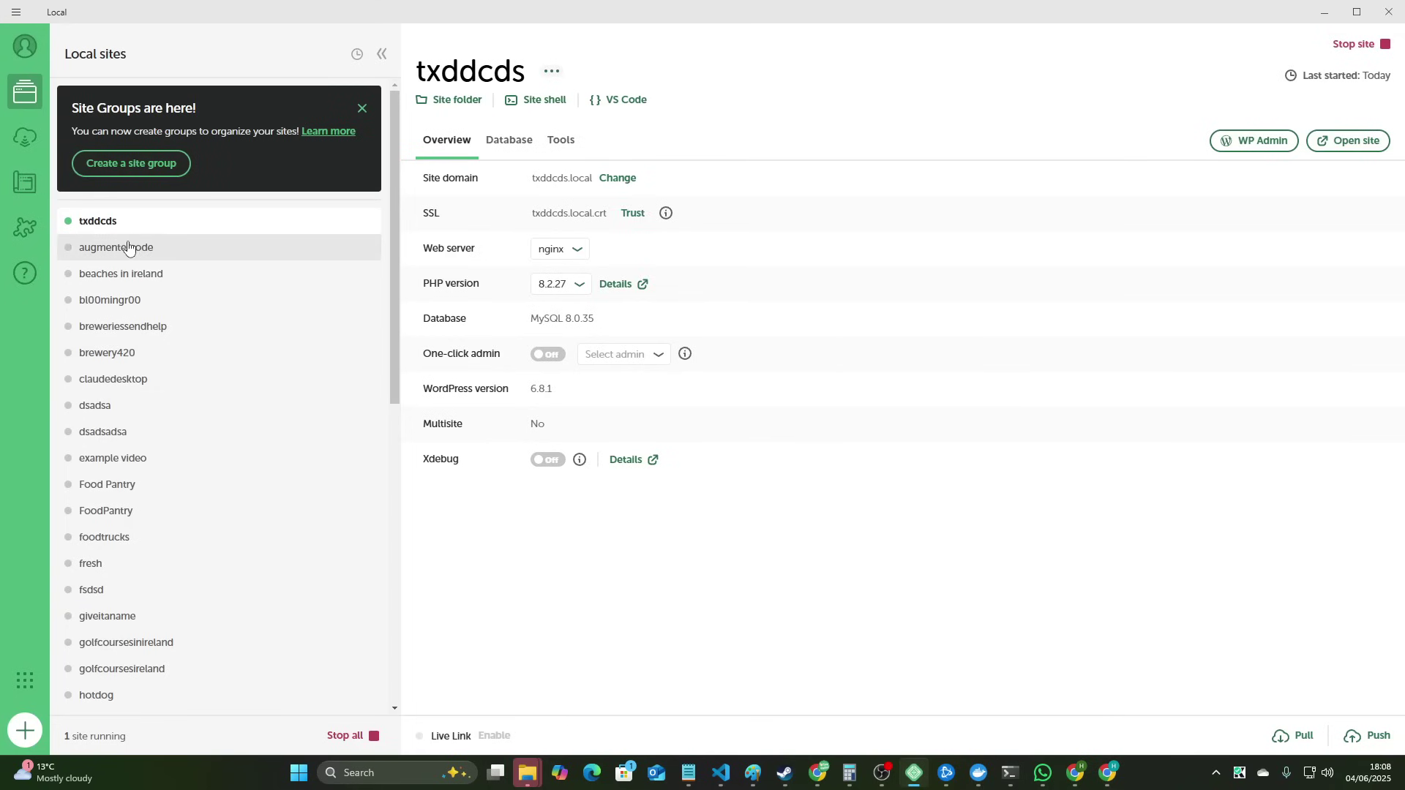
right_click(117, 223)
key("Escape")
- Copy the txddcds folder path from Local Sites in File Explorer
left_click(529, 773)
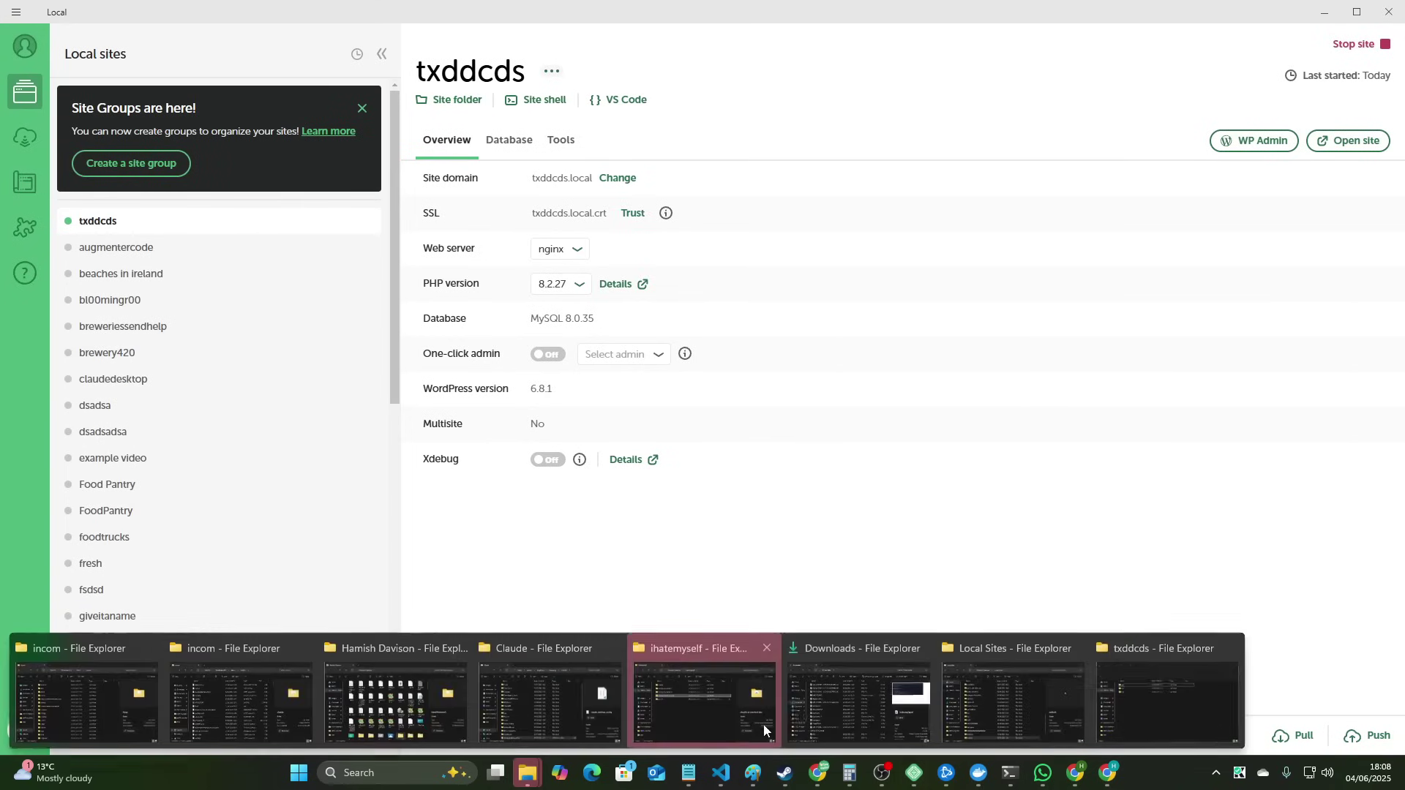
left_click(1176, 693)
left_click(890, 259)
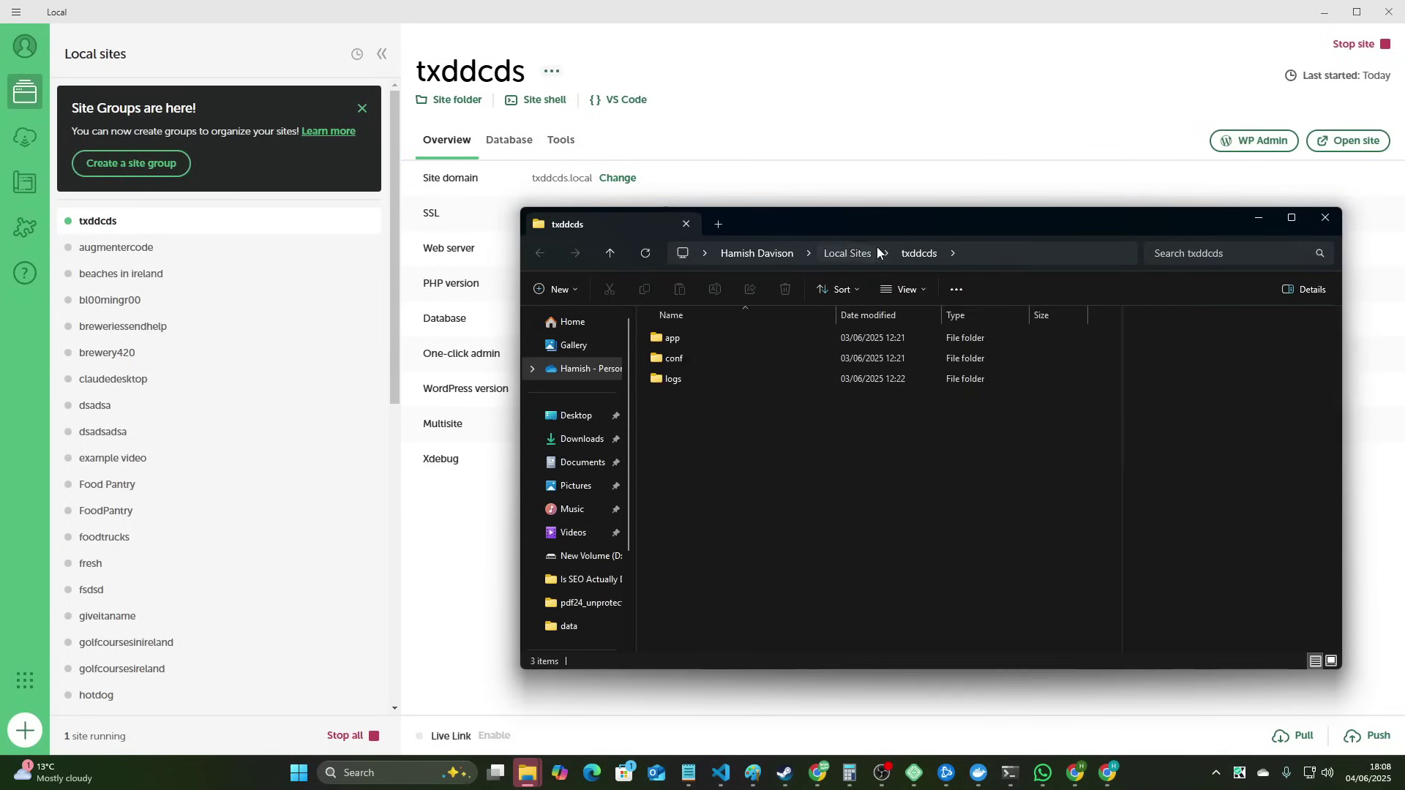
left_click(863, 252)
right_click(704, 642)
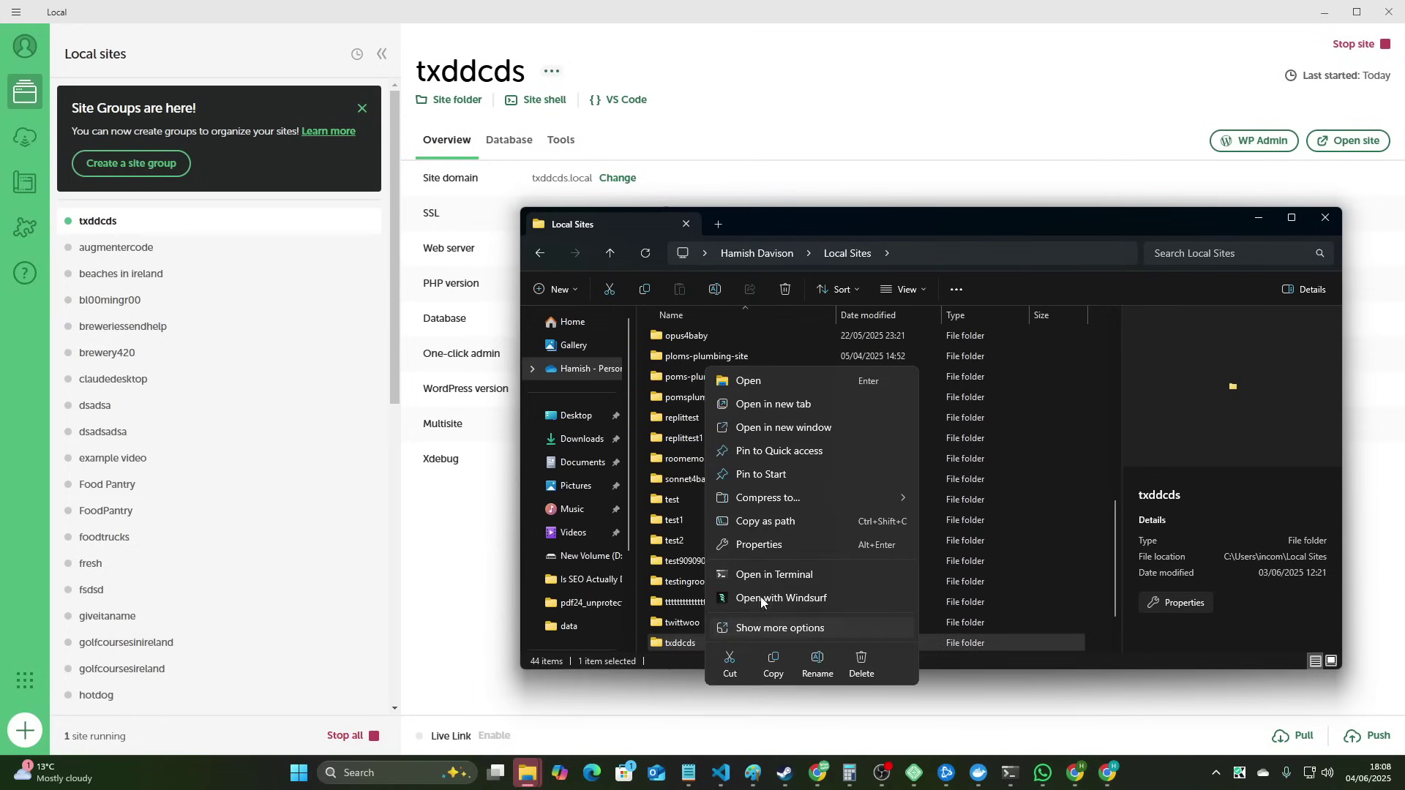
left_click(771, 524)
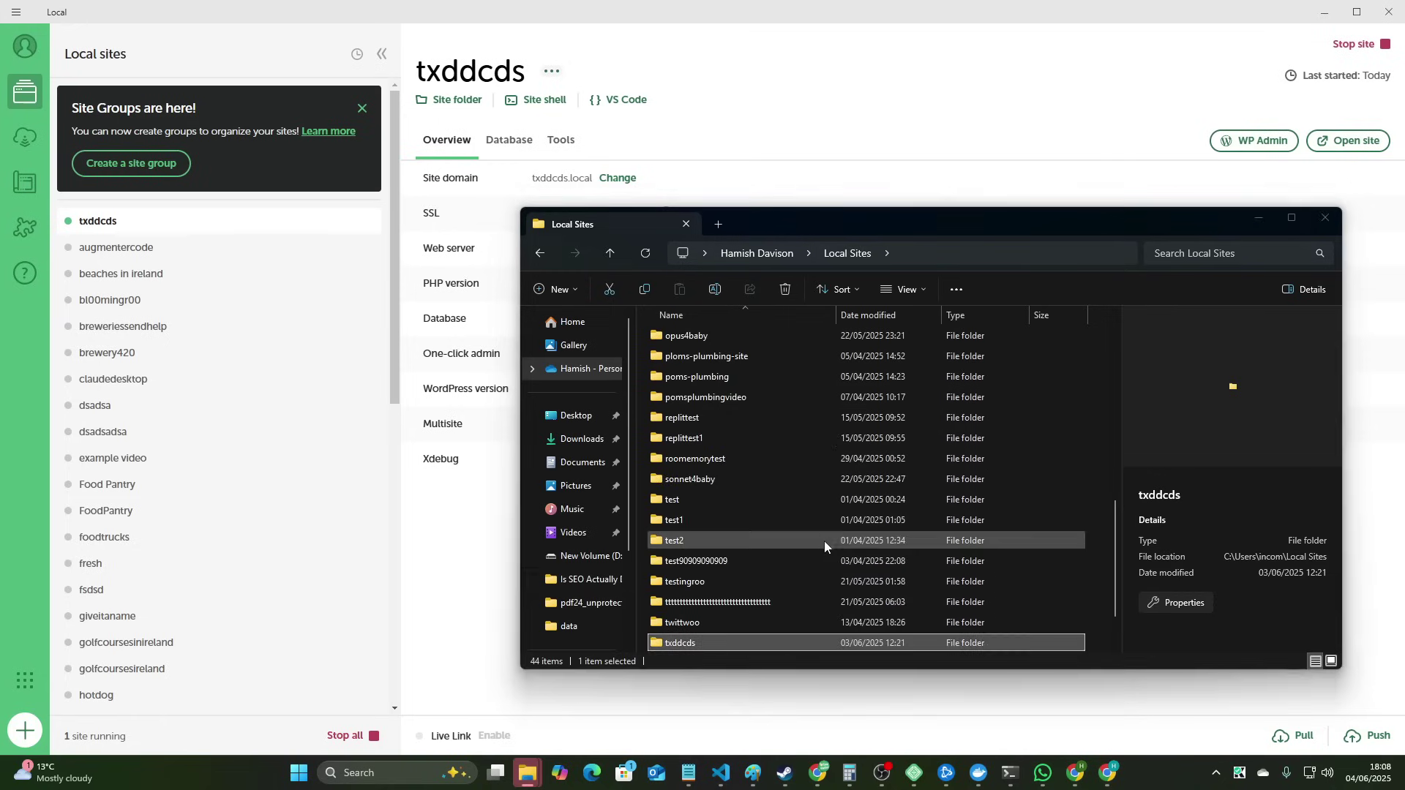
- Change into Local Sites/txddcds in the terminal and launch claude there
key("alt+Tab")
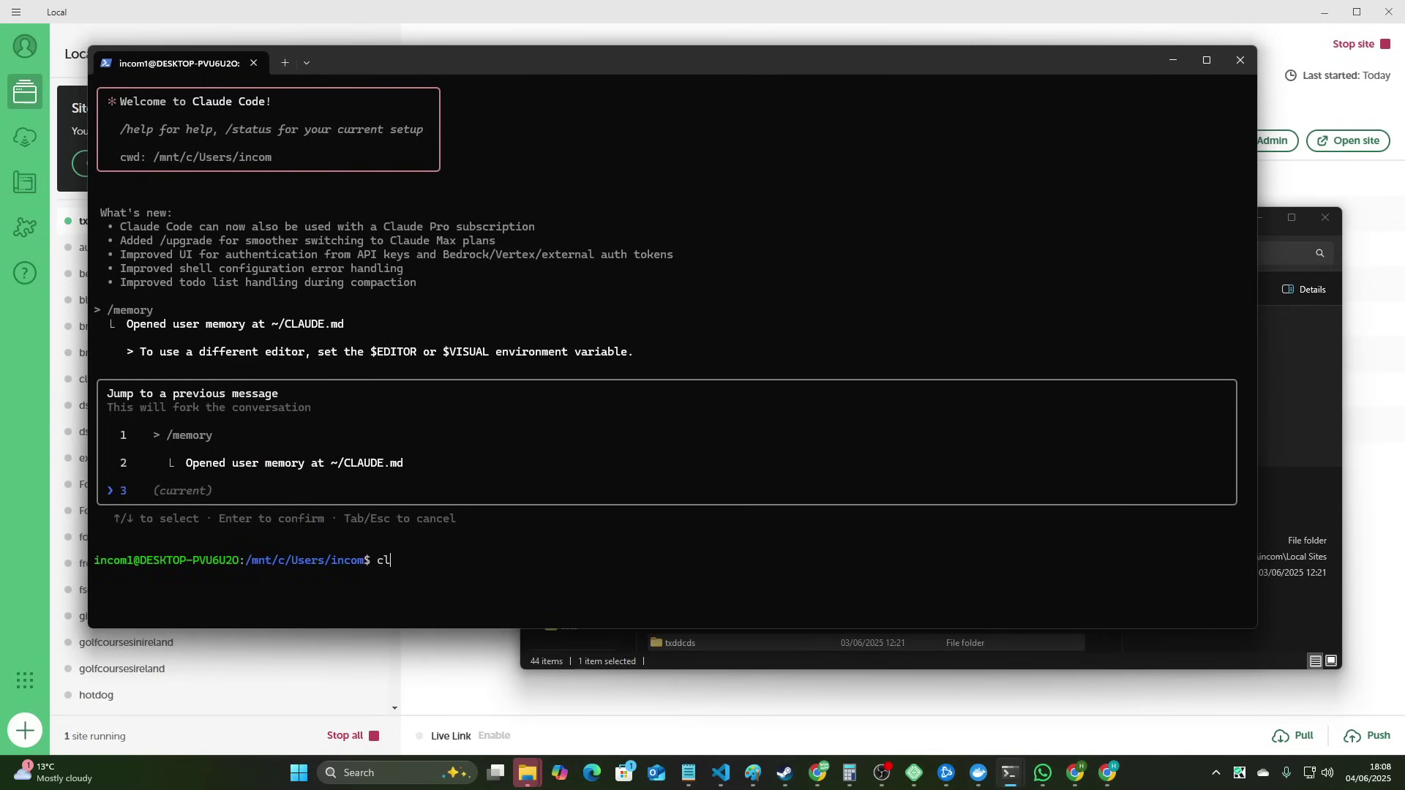
type("cd")
key("ctrl+shift+v")
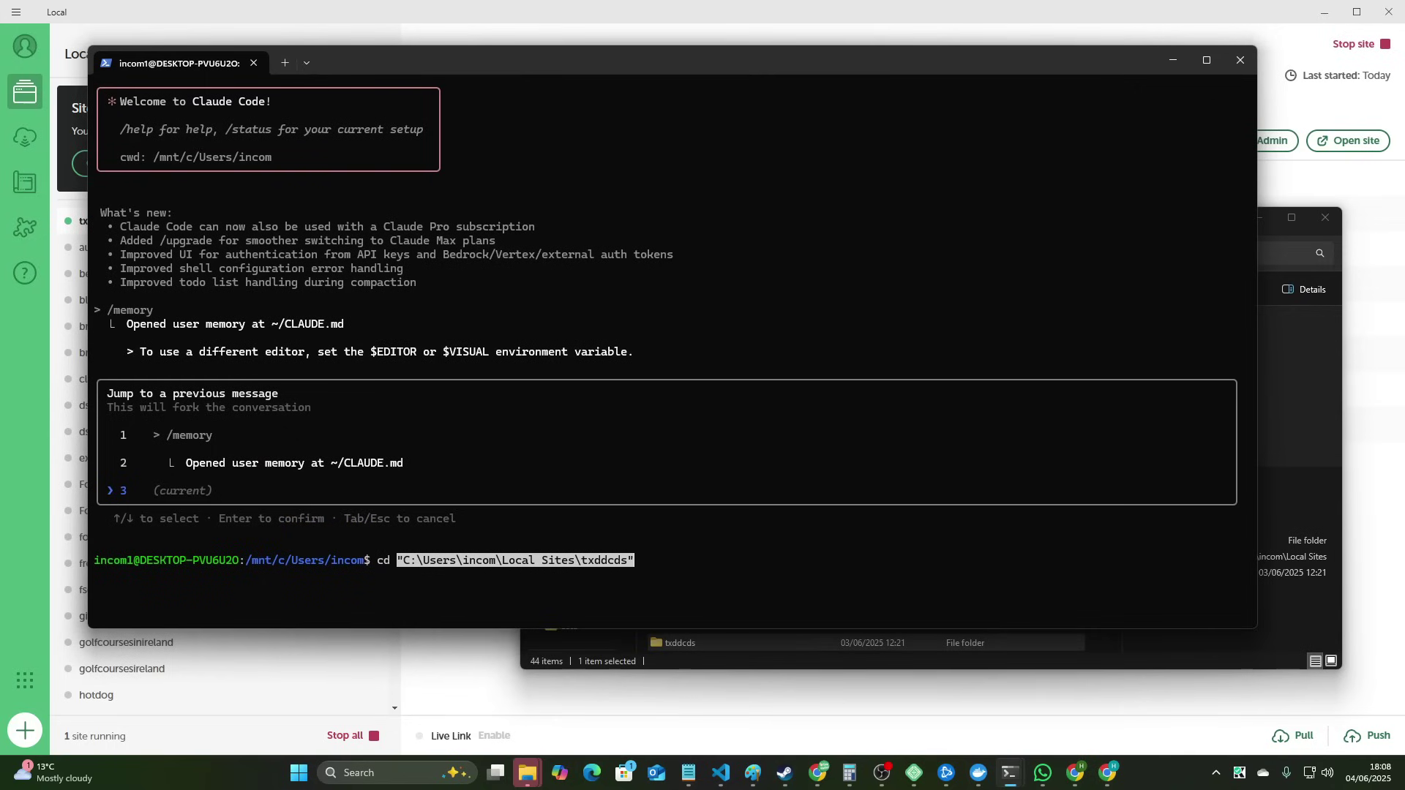
key("Return")
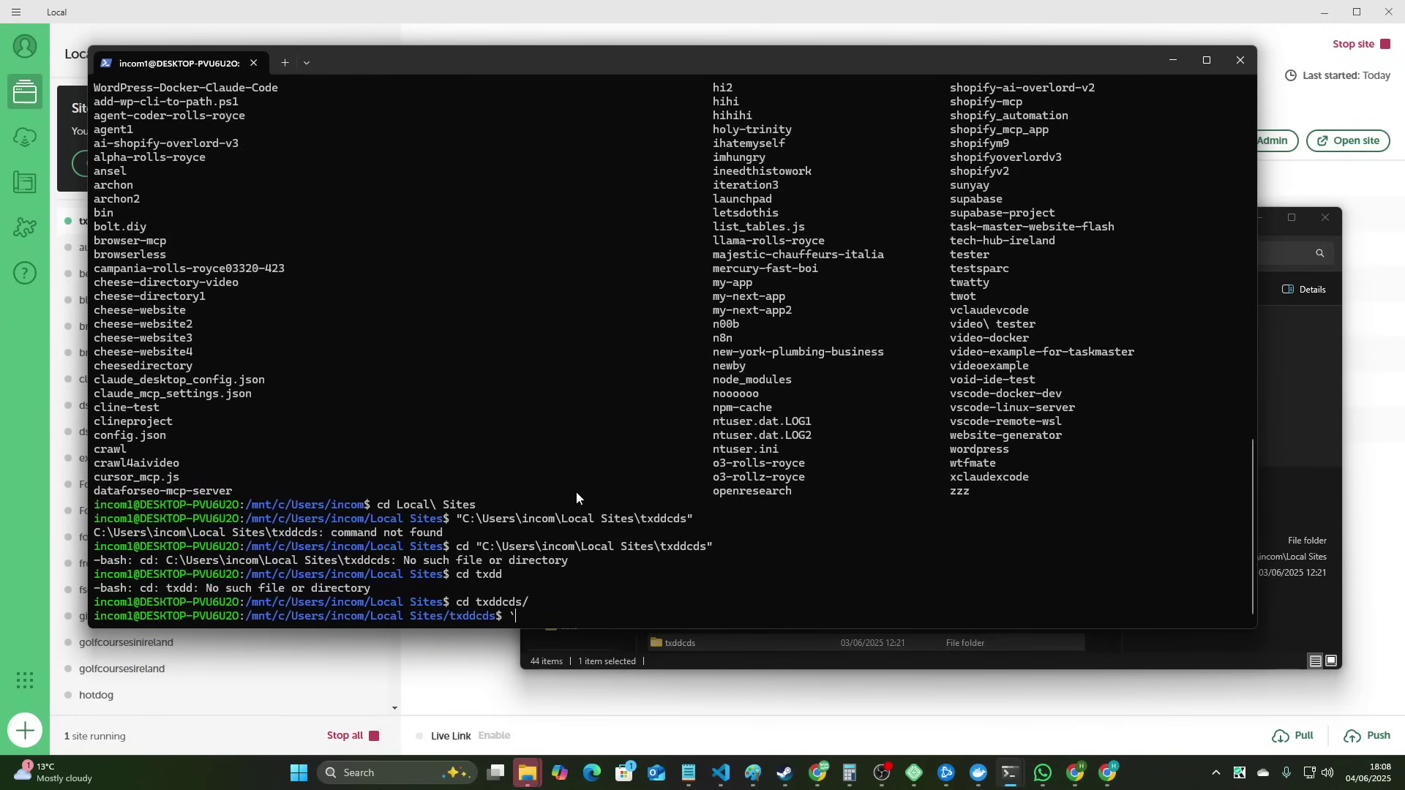
left_click_drag(450, 615, 537, 618)
type("claude")
key("Return")
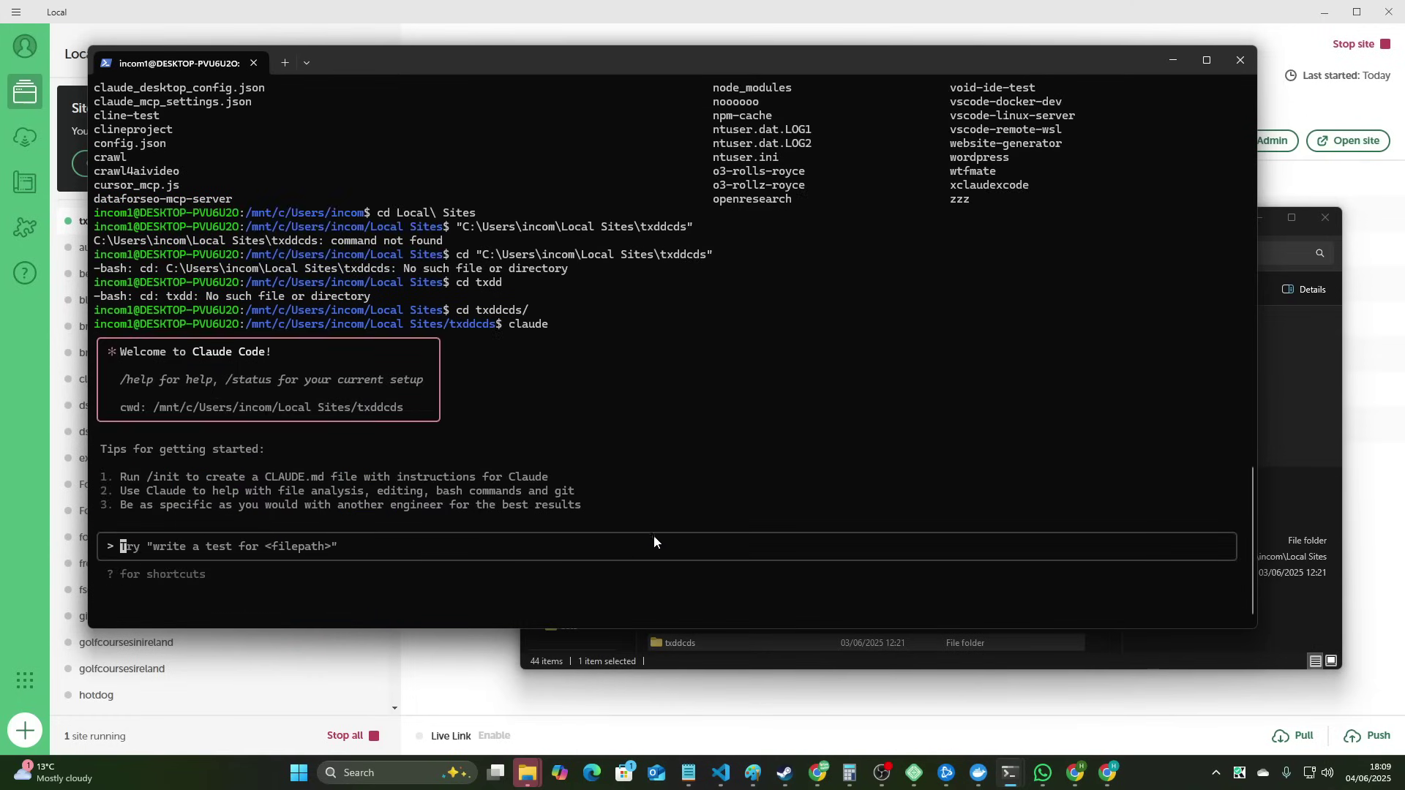
- Run /init to analyze the codebase, then relaunch claude in txddcds
left_click_drag(830, 58, 838, 143)
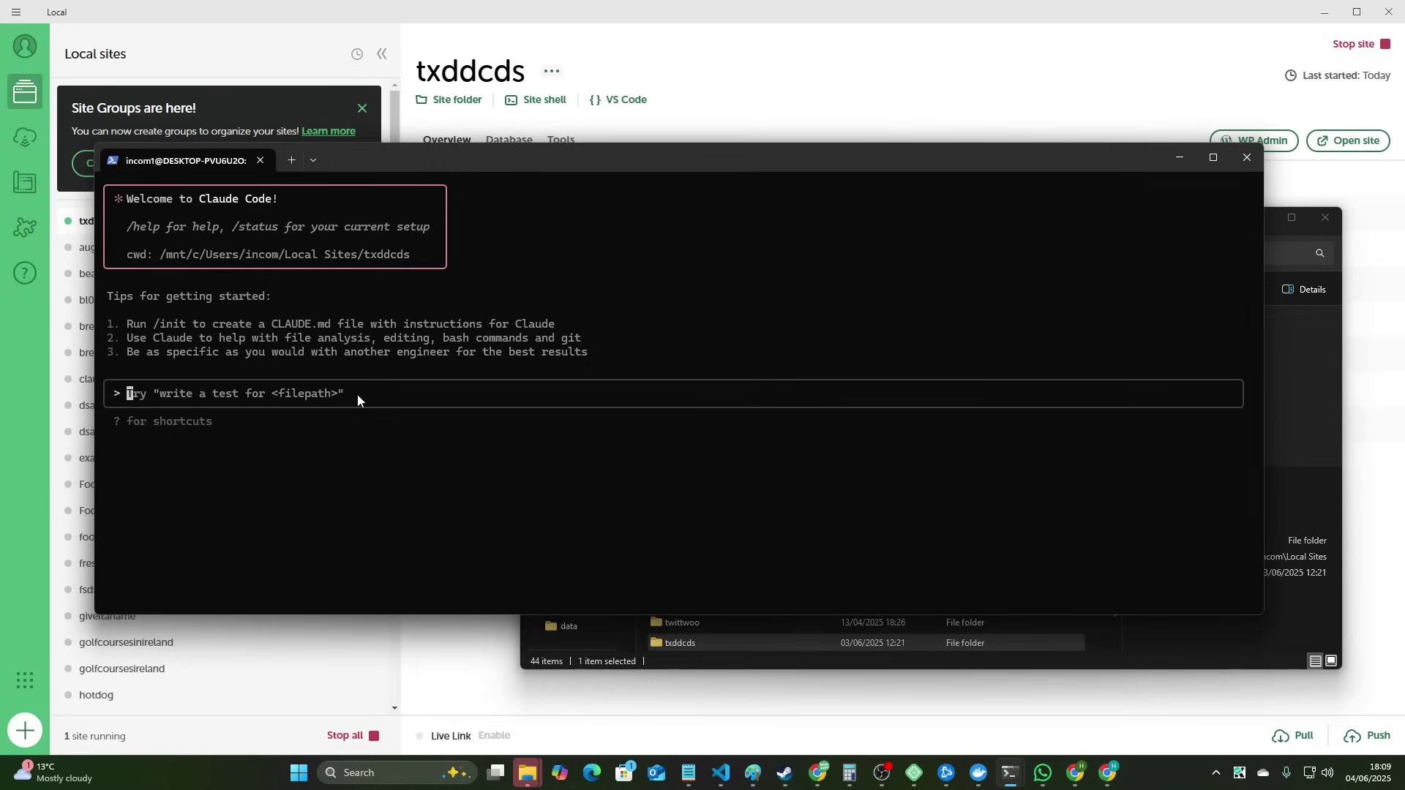
type("/init")
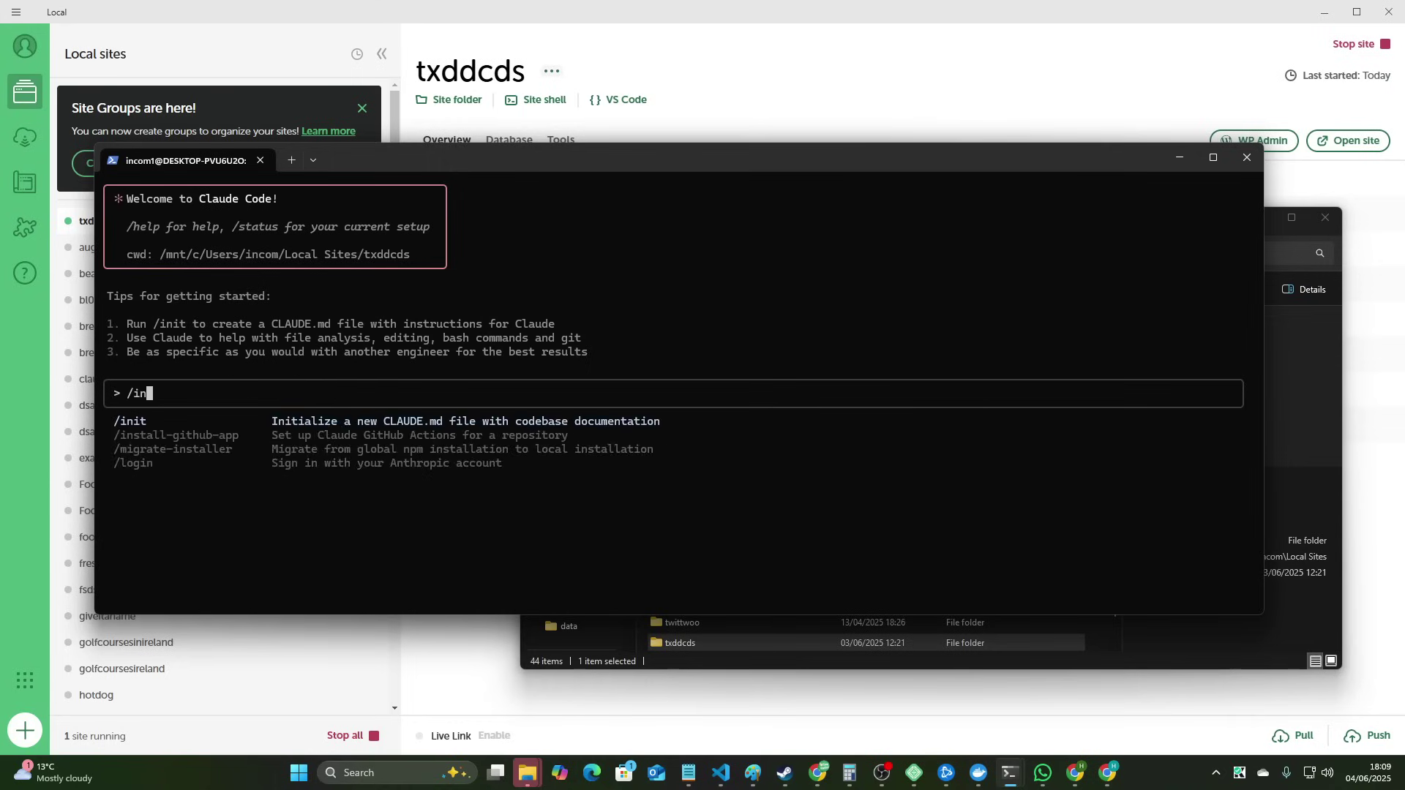
key("Return")
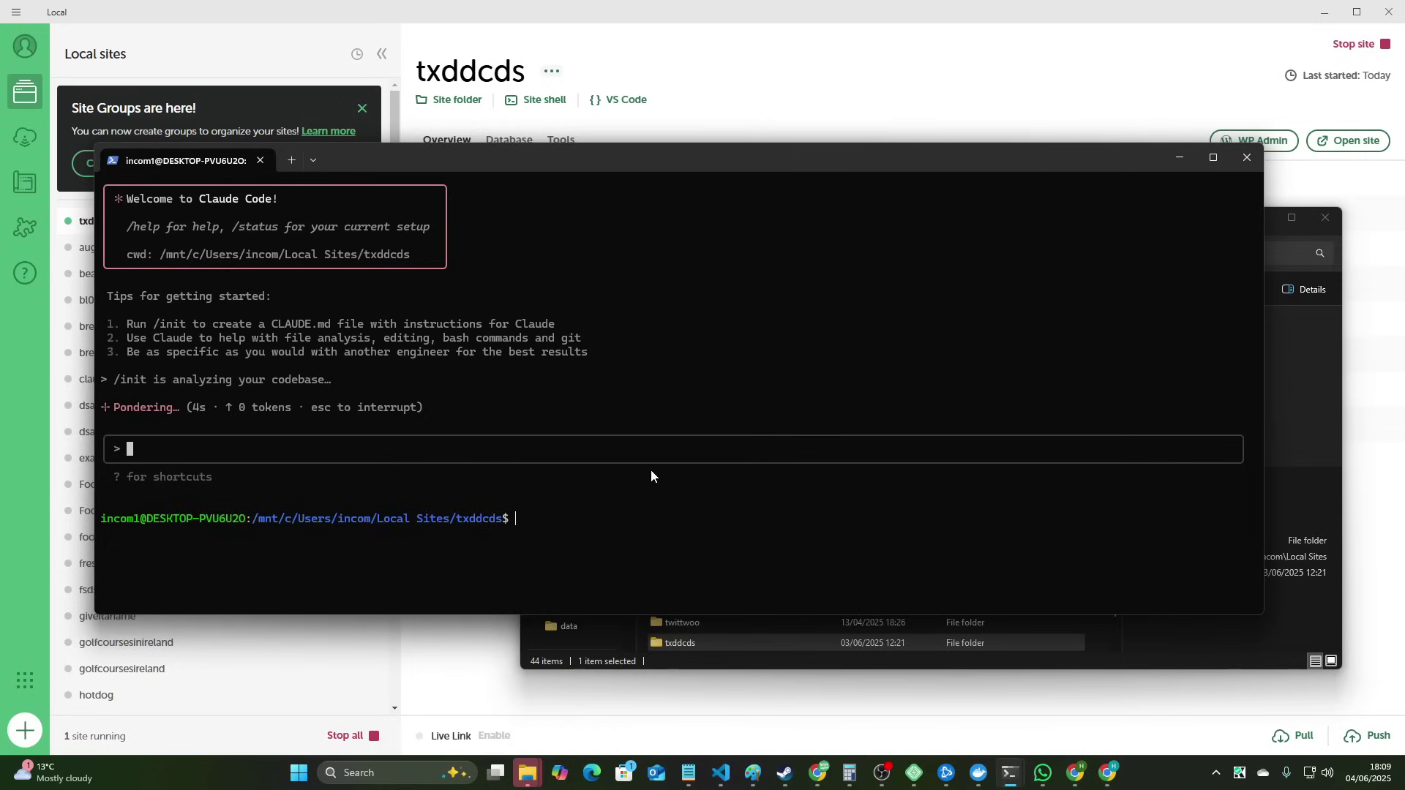
type("claude")
key("Return")
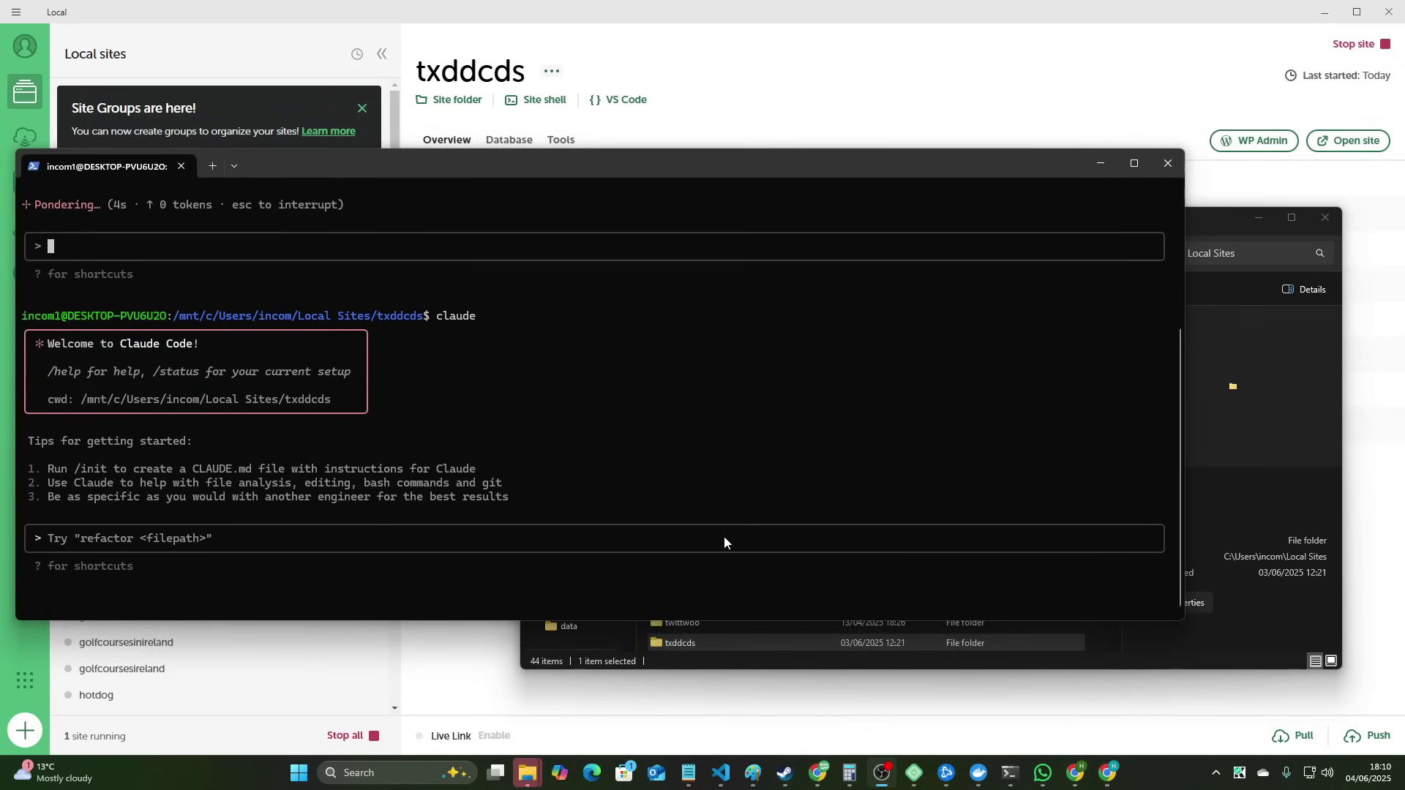
left_click_drag(627, 163, 656, 121)
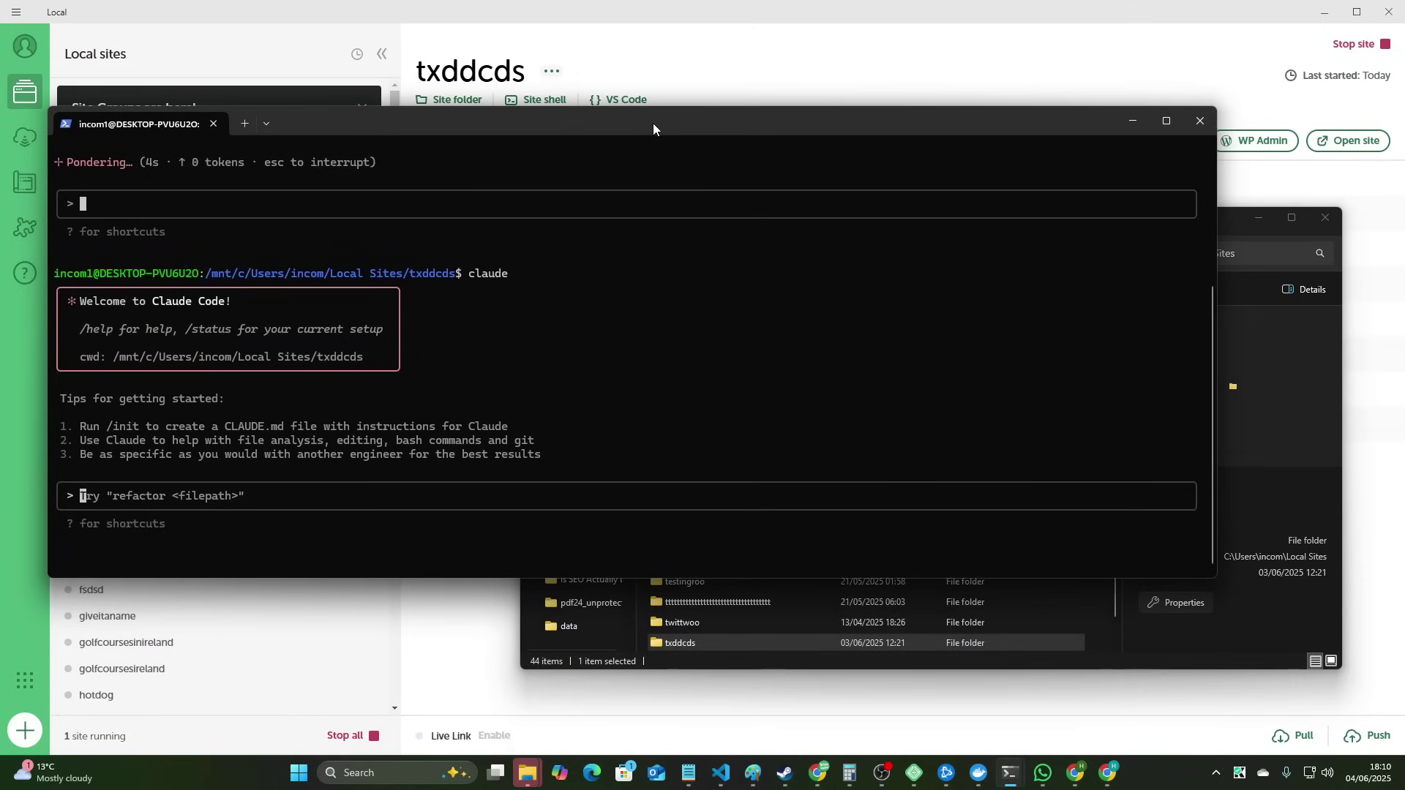